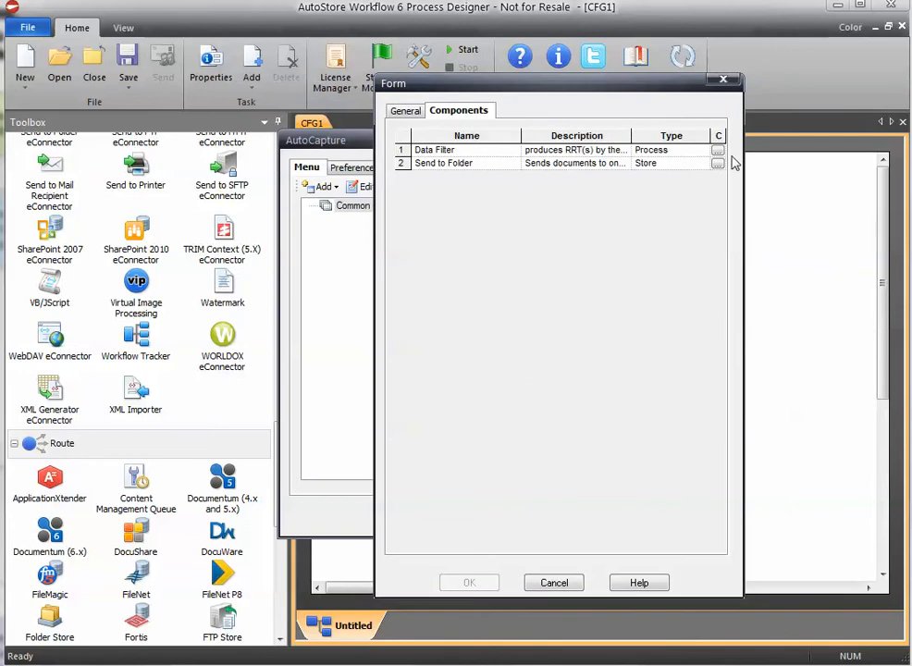
Activate the form's Data Filter component and add an Evaluate Expression filter to it
{"action": "left_click", "coordinate": [718, 150]}
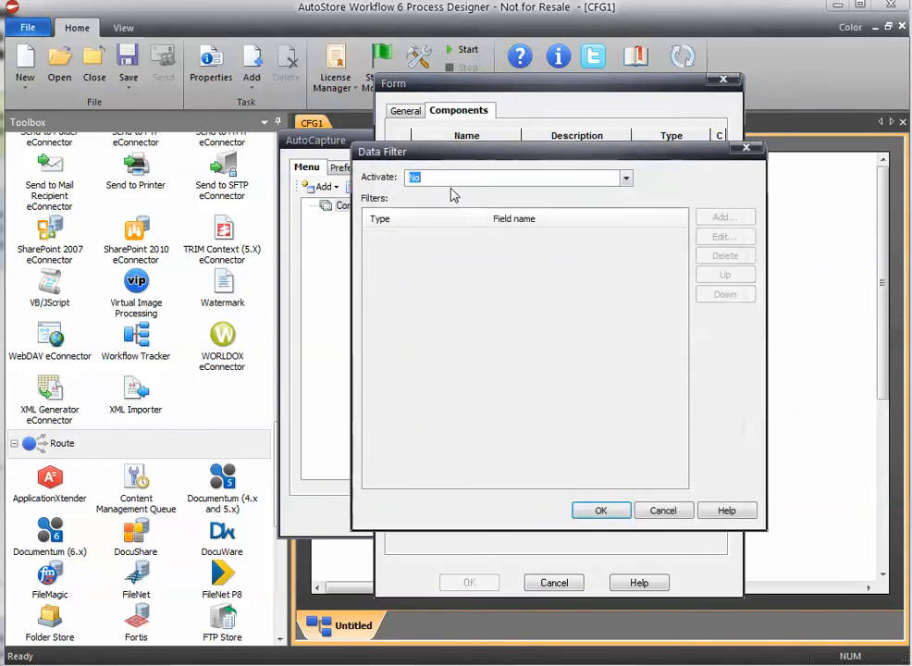
{"action": "left_click", "coordinate": [626, 178]}
{"action": "left_click", "coordinate": [586, 193]}
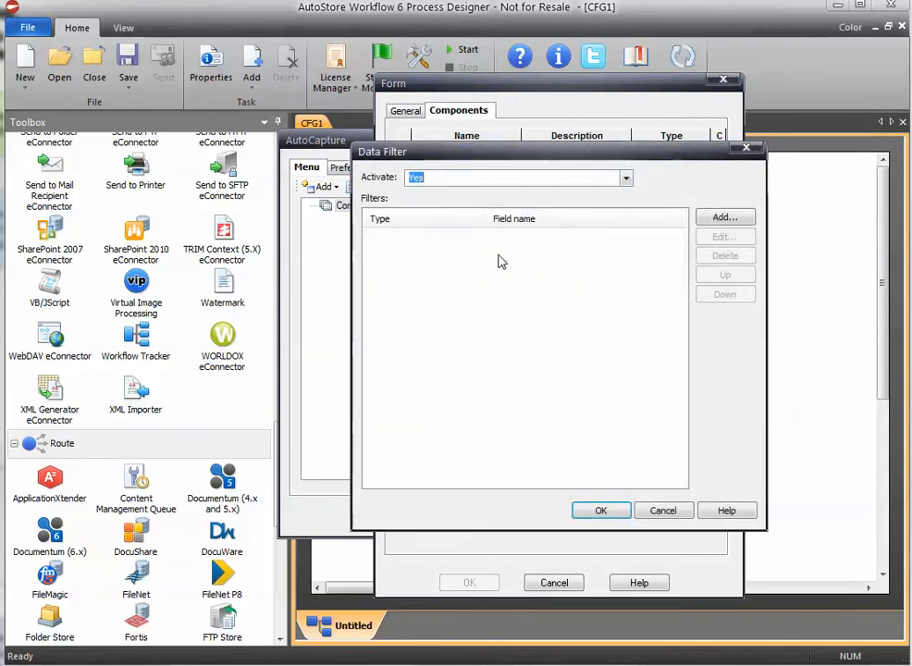
{"action": "left_click", "coordinate": [751, 222]}
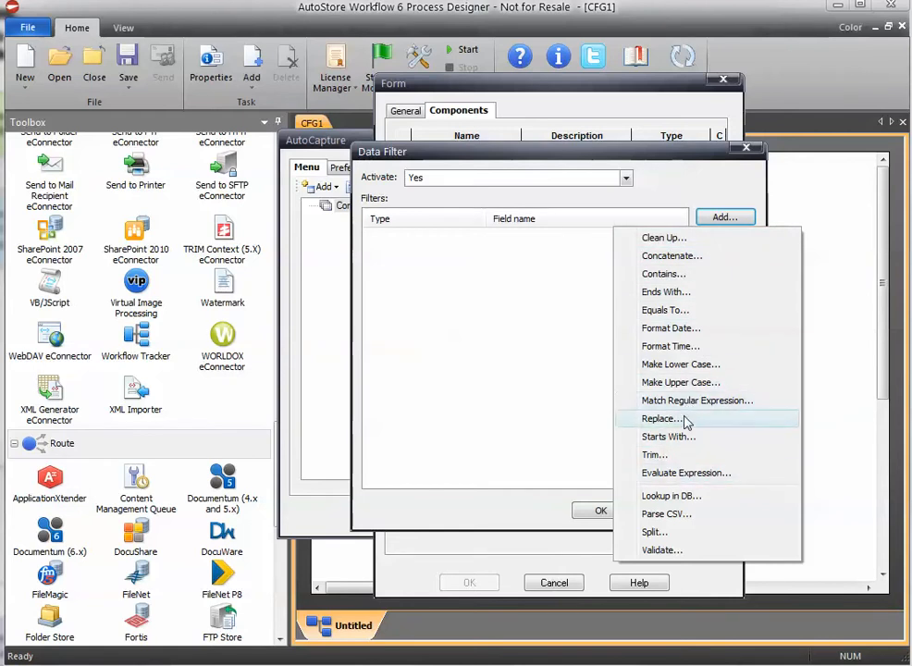
{"action": "left_click", "coordinate": [680, 473]}
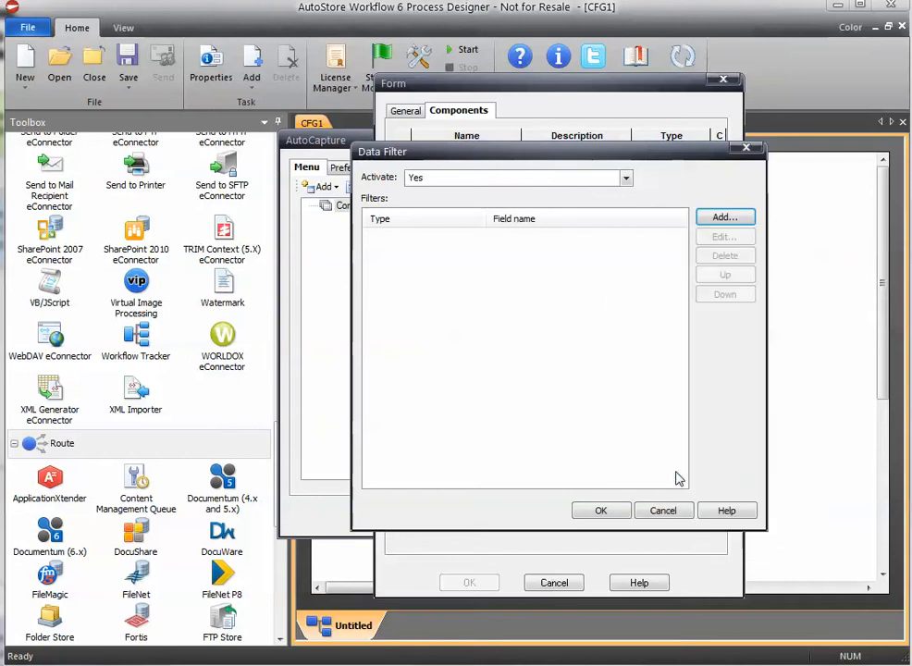
Set the expression filter's field name to MyField
{"action": "left_click_drag", "start_coordinate": [533, 251], "coordinate": [536, 277]}
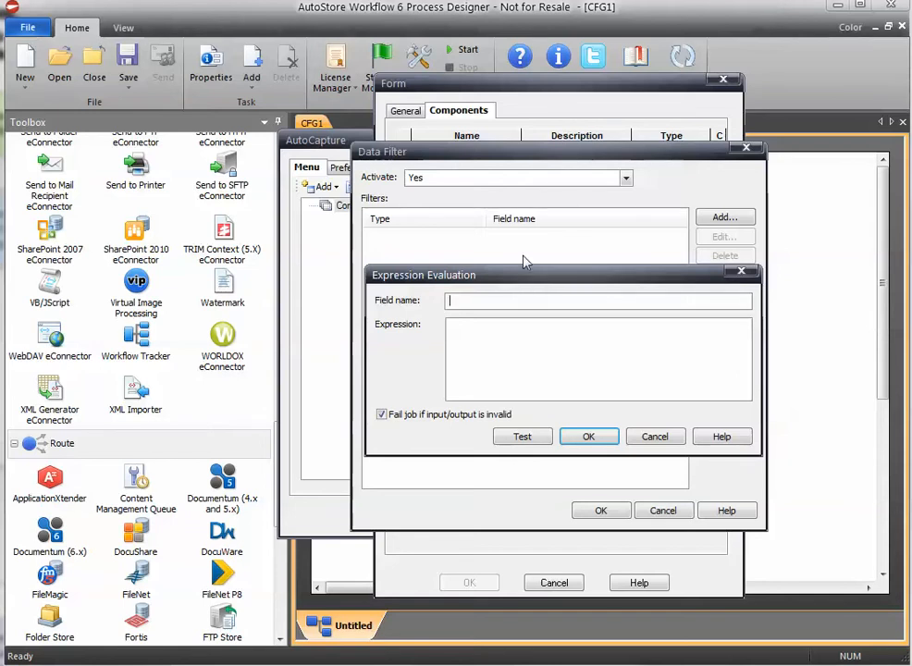
{"action": "type", "text": "Field"}
{"action": "left_click_drag", "start_coordinate": [424, 275], "coordinate": [455, 258]}
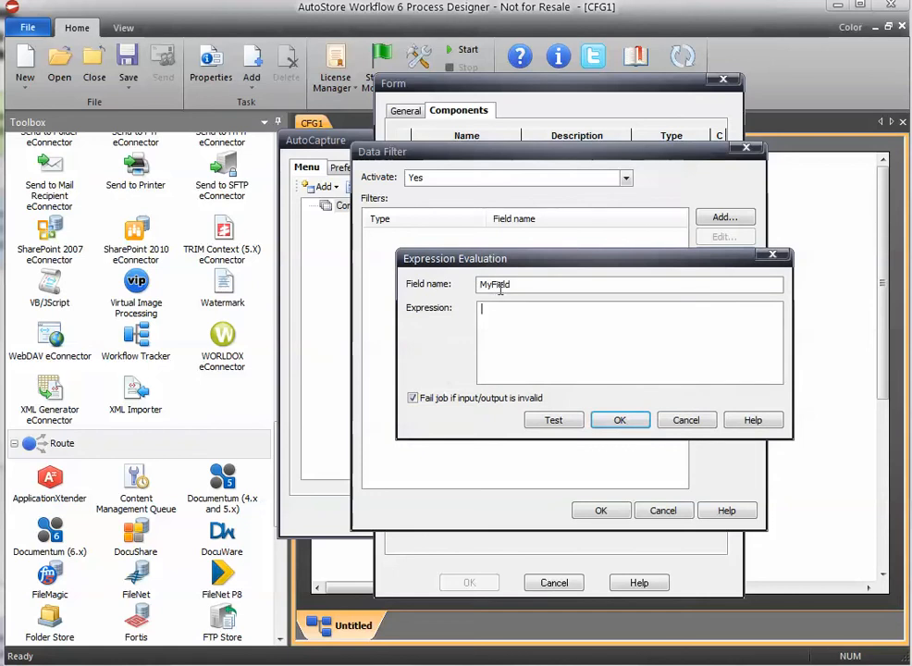
{"action": "left_click_drag", "start_coordinate": [461, 261], "coordinate": [478, 259]}
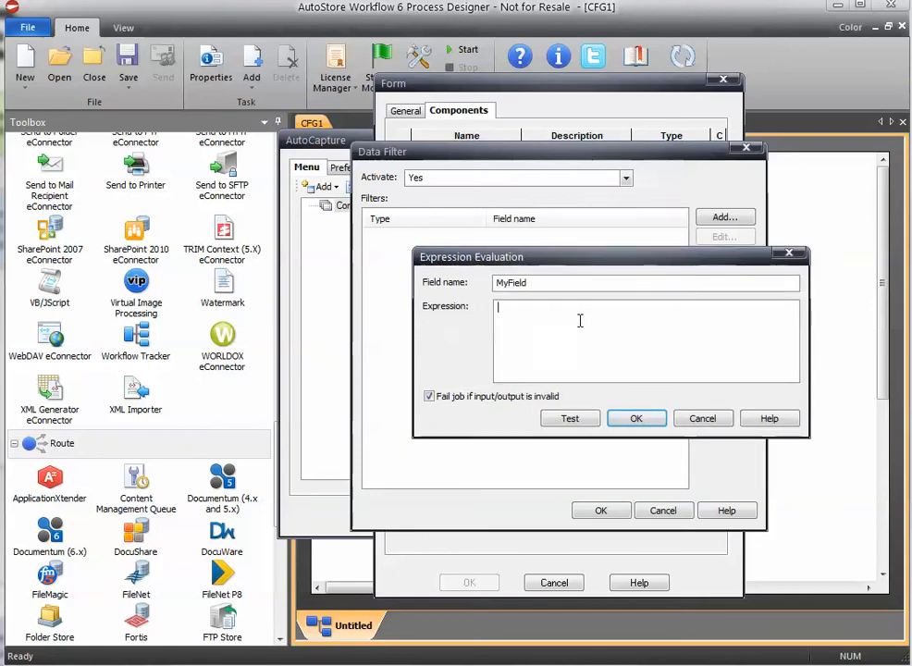
Enter the regular expression [0-9]{4} as the filter's expression and test it
{"action": "type", "text": "-9]{4}"}
{"action": "left_click_drag", "start_coordinate": [555, 314], "coordinate": [467, 297]}
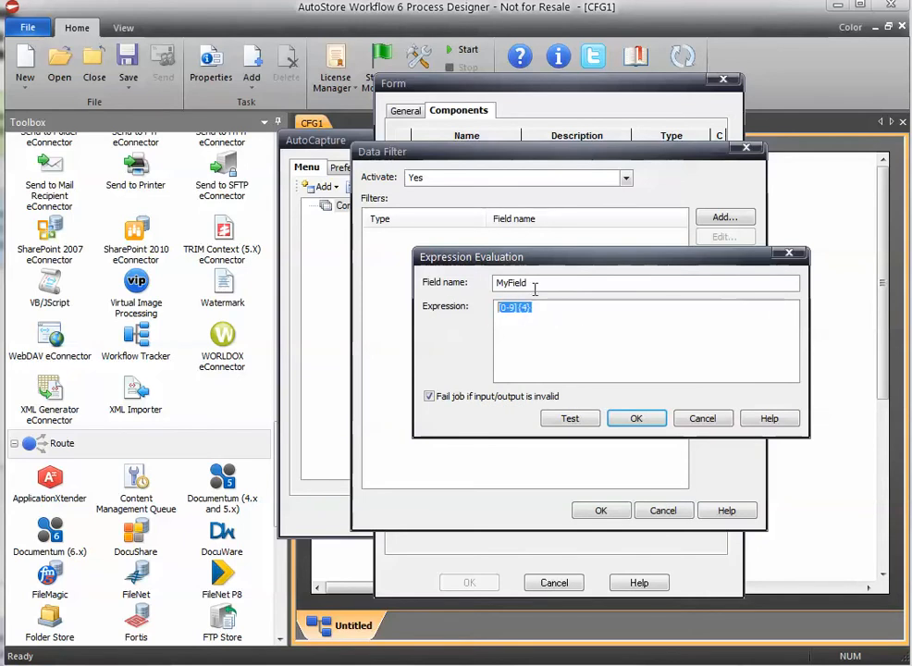
{"action": "left_click", "coordinate": [566, 419]}
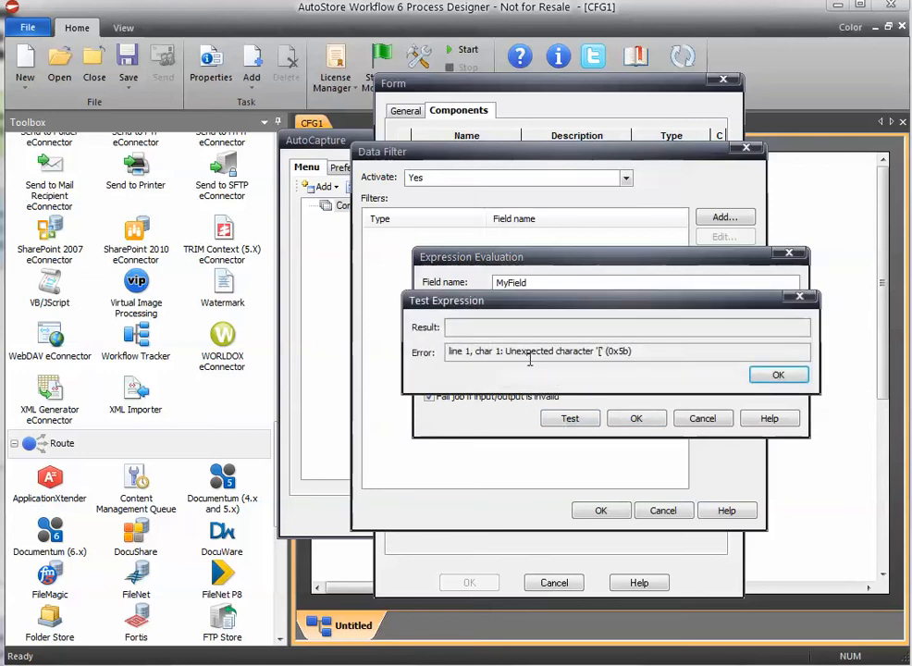
{"action": "left_click_drag", "start_coordinate": [491, 346], "coordinate": [619, 348]}
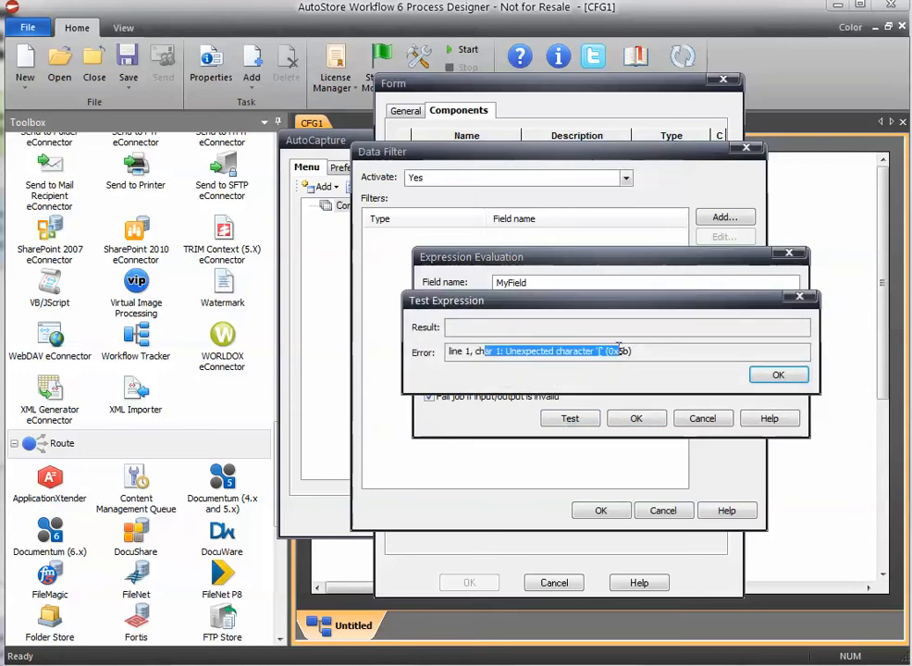
{"action": "left_click", "coordinate": [777, 375]}
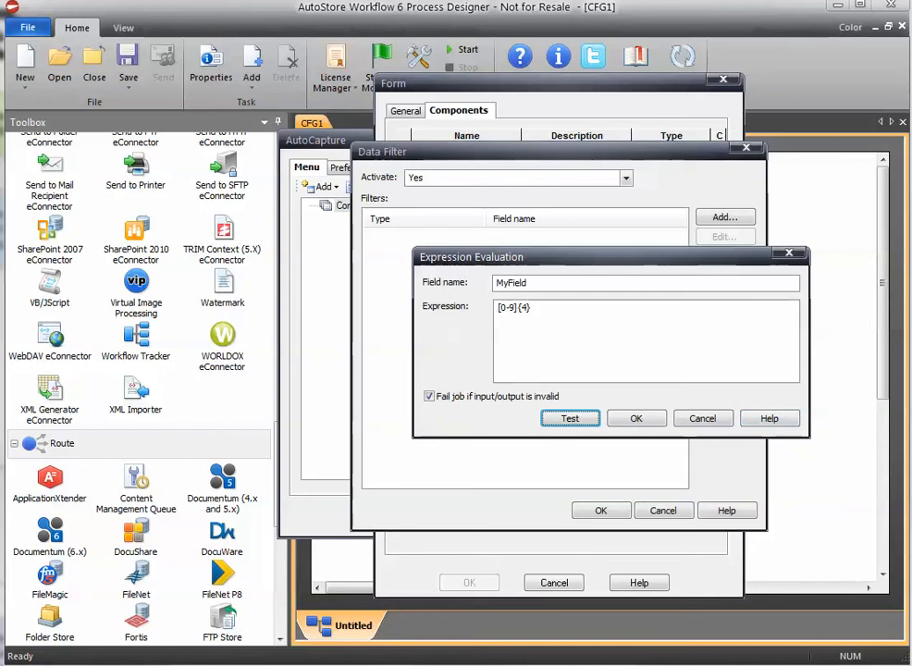
Read the Evaluate Expression help topic, including its field descriptions and the algebraic, logical and complex expression examples
{"action": "left_click_drag", "start_coordinate": [0, 0], "coordinate": [379, 37]}
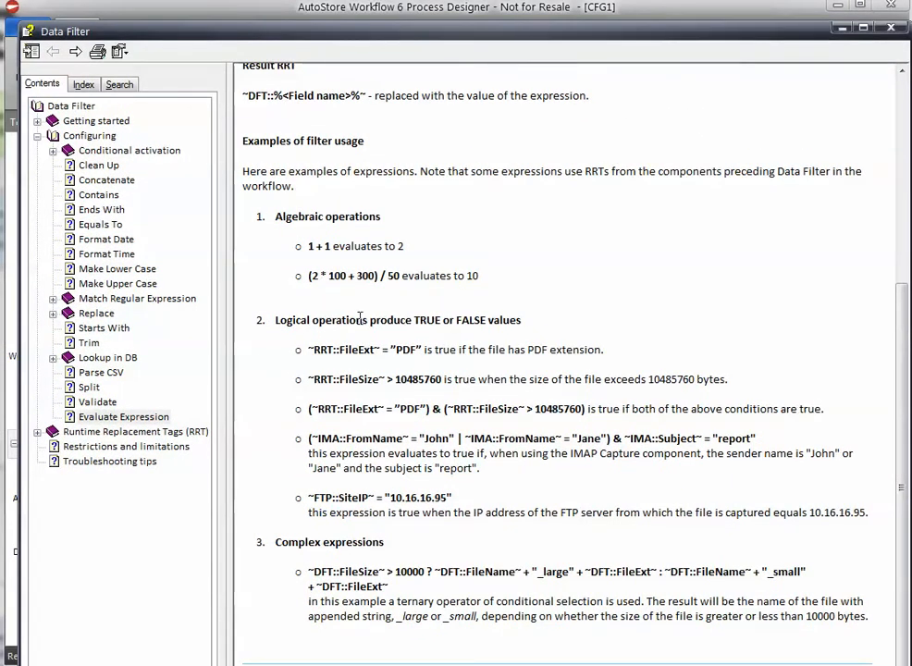
{"action": "scroll", "coordinate": [361, 319], "scroll_direction": "up", "scroll_amount": 7}
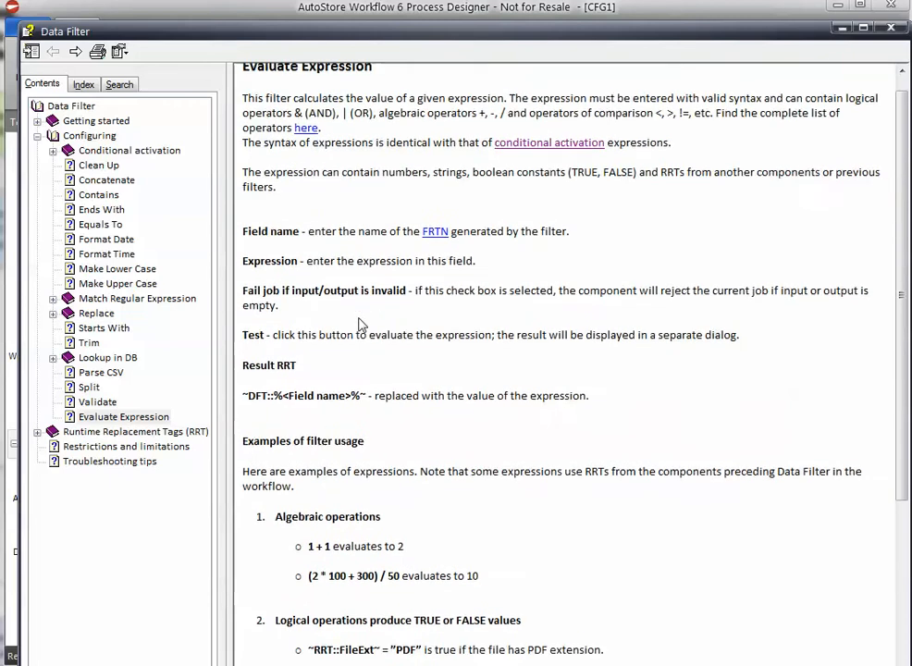
{"action": "scroll", "coordinate": [361, 323], "scroll_direction": "down", "scroll_amount": 2}
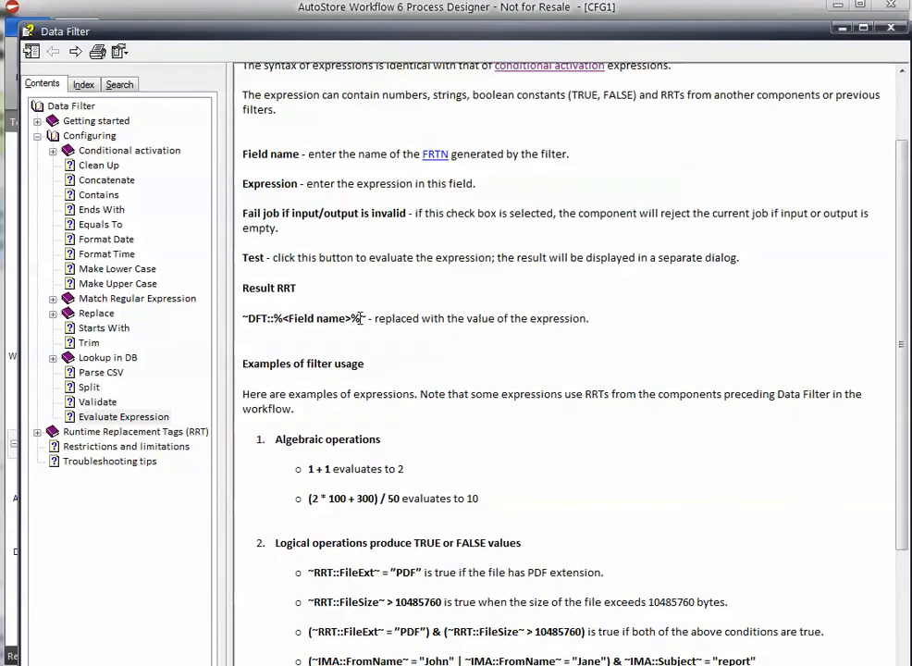
{"action": "scroll", "coordinate": [360, 320], "scroll_direction": "down", "scroll_amount": 5}
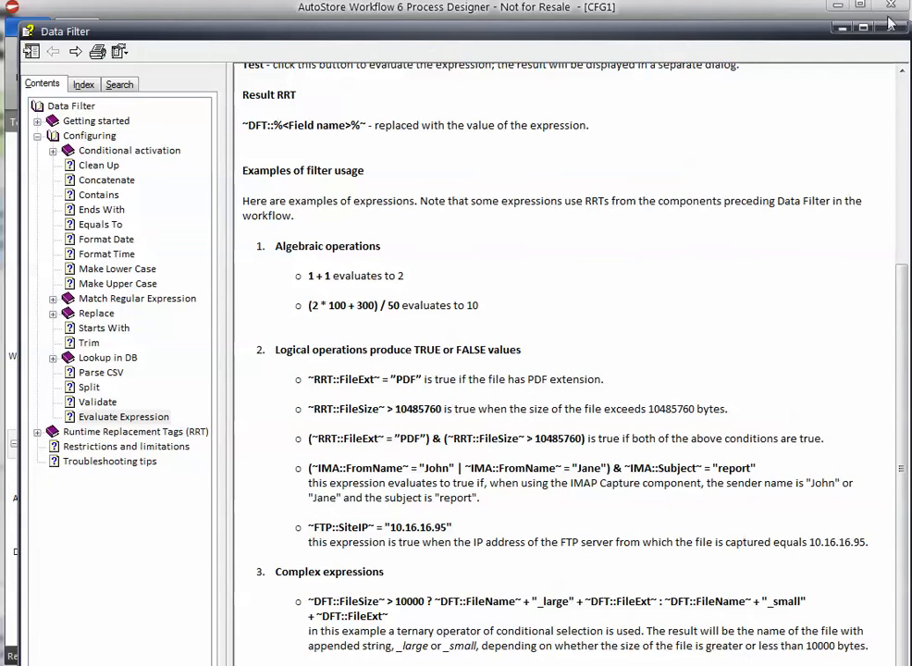
{"action": "scroll", "coordinate": [454, 567], "scroll_direction": "down", "scroll_amount": 1}
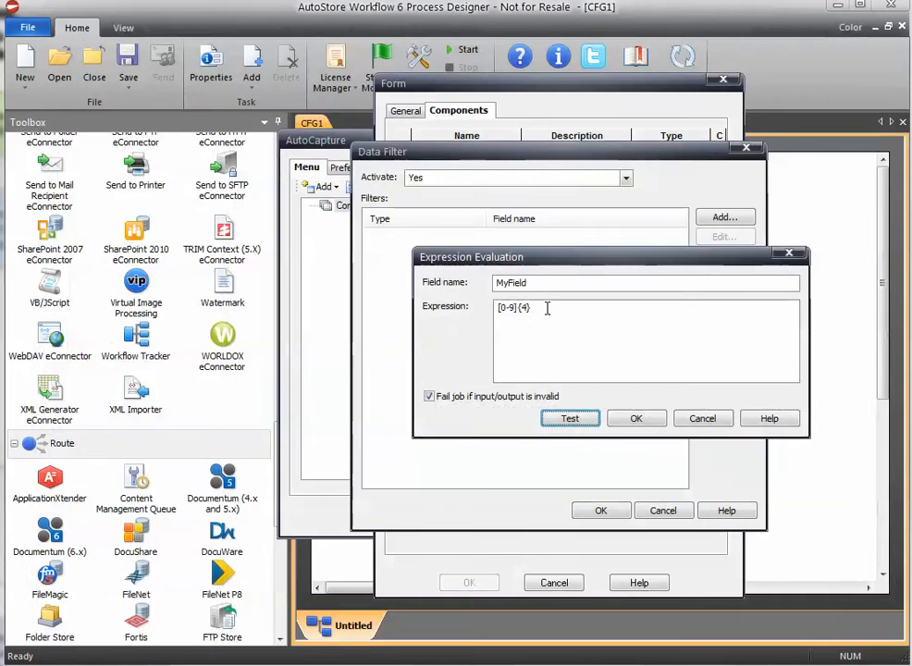
Replace the expression with 1 + 2 = 3 and test it
{"action": "left_click_drag", "start_coordinate": [546, 308], "coordinate": [446, 313]}
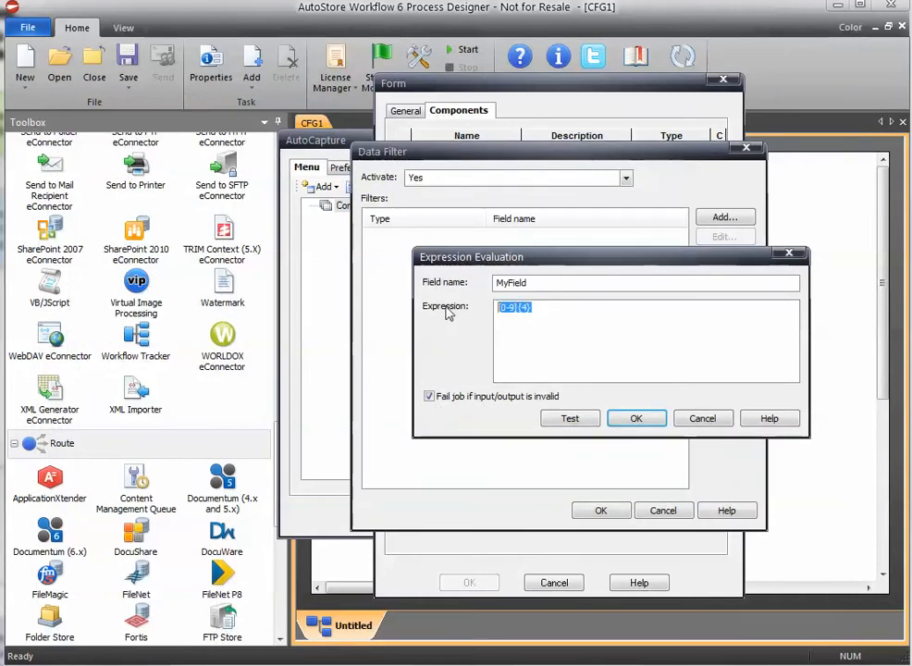
{"action": "type", "text": "1 + 2 = 3"}
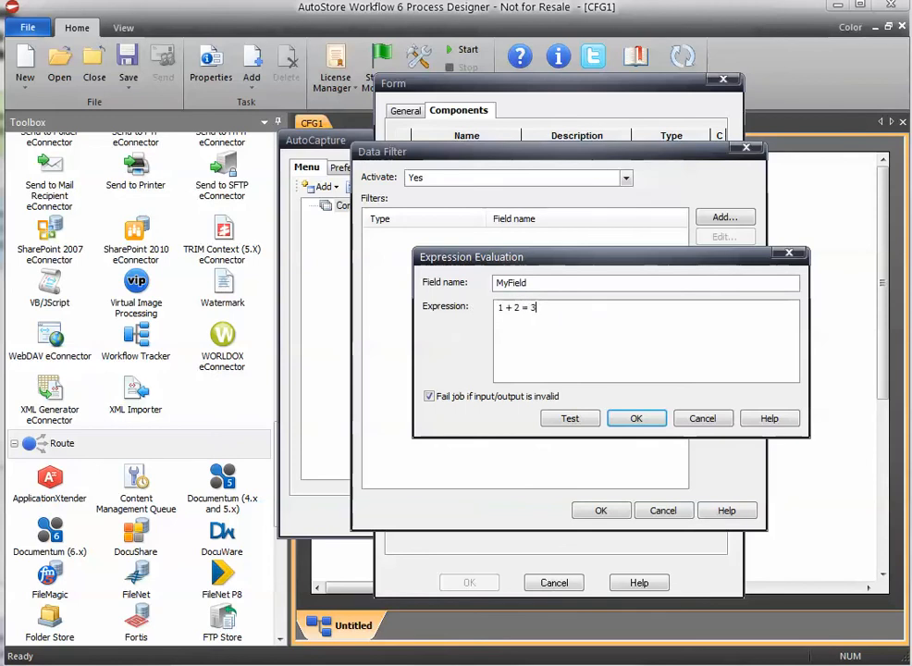
{"action": "left_click", "coordinate": [569, 418]}
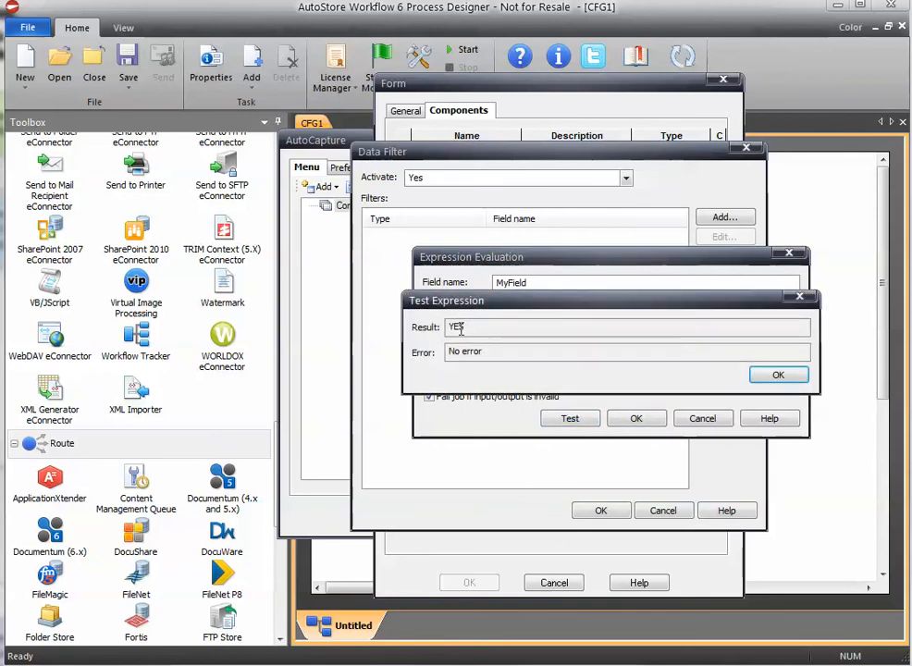
{"action": "left_click", "coordinate": [766, 374]}
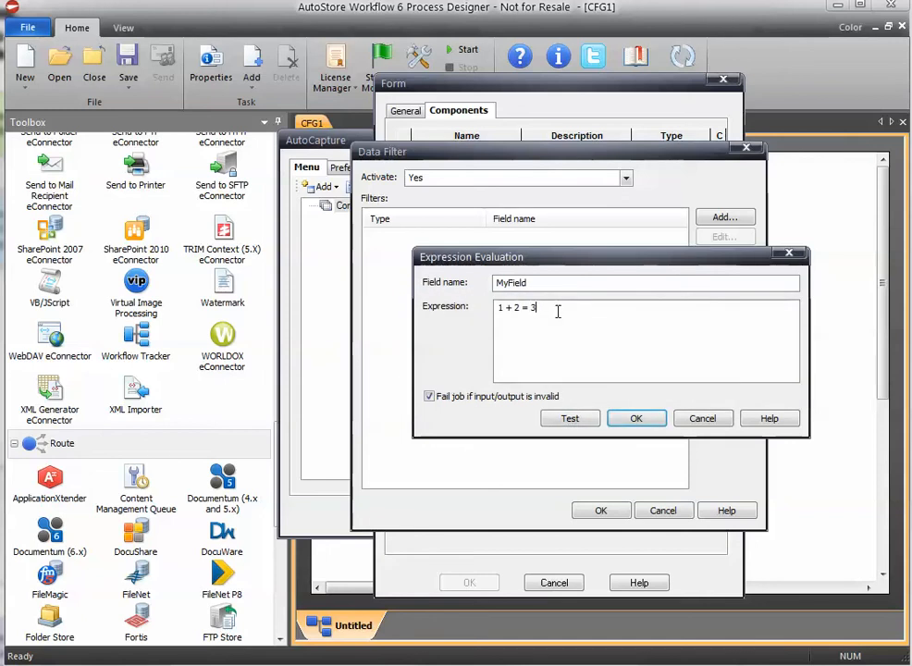
Change the expression to 1 + 2 = 4 and test it
{"action": "type", "text": "4"}
{"action": "left_click", "coordinate": [566, 417]}
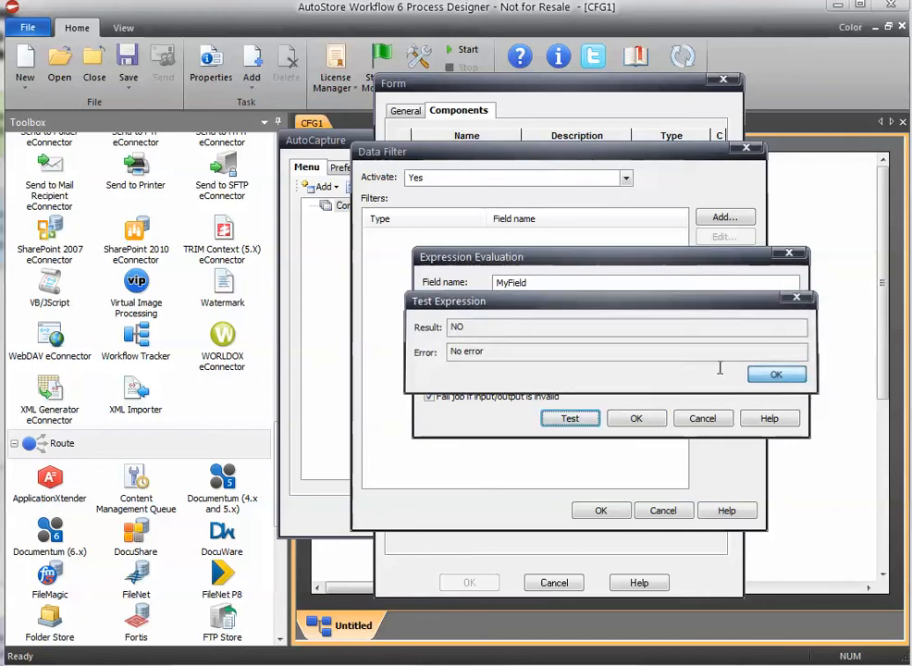
{"action": "key", "text": "Return"}
{"action": "mouse_move", "coordinate": [530, 258]}
{"action": "left_mouse_down"}
{"action": "mouse_move", "coordinate": [561, 511]}
{"action": "mouse_move", "coordinate": [523, 257]}
{"action": "left_mouse_up"}
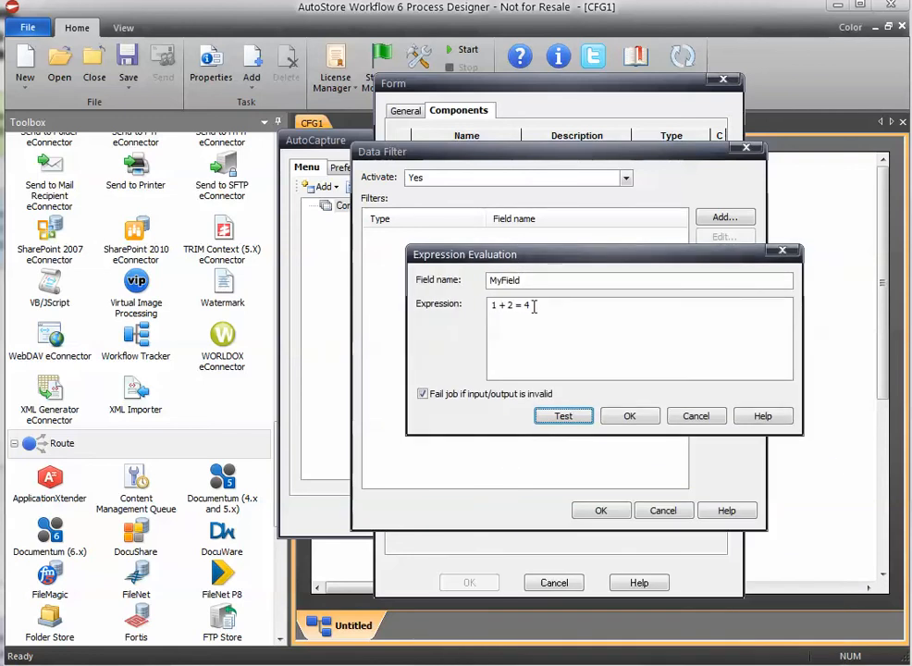
Replace the expression with AutoCapture's User Name runtime tag, ~ACC::UserName~
{"action": "left_click_drag", "start_coordinate": [534, 306], "coordinate": [399, 313]}
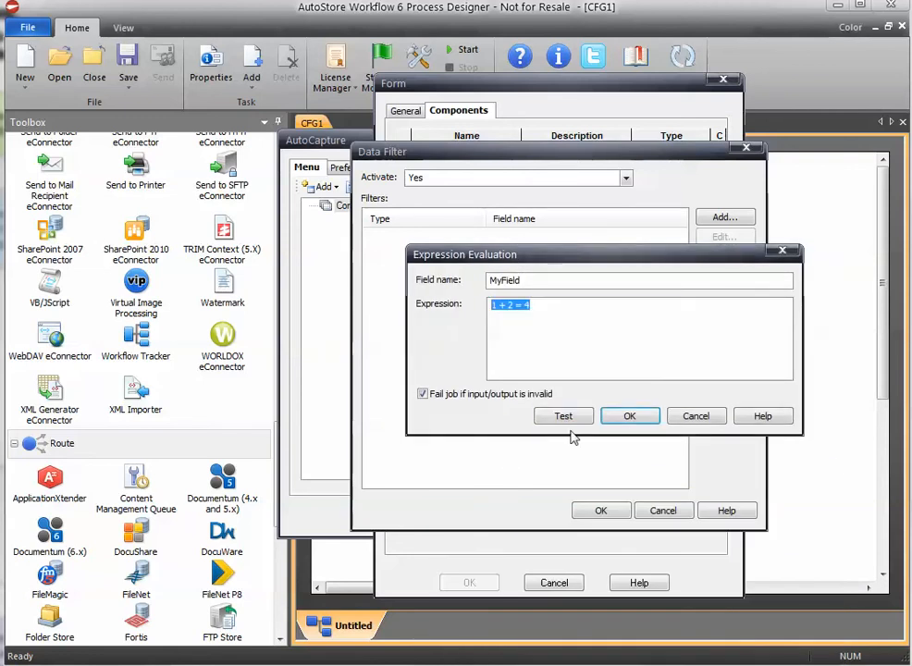
{"action": "left_click_drag", "start_coordinate": [911, 67], "coordinate": [819, 113]}
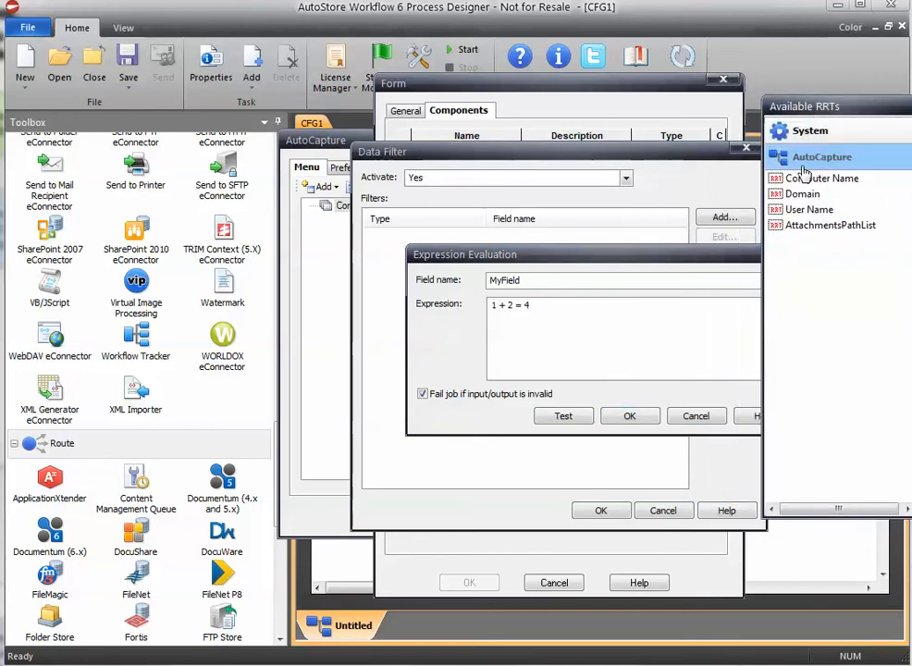
{"action": "mouse_move", "coordinate": [783, 223]}
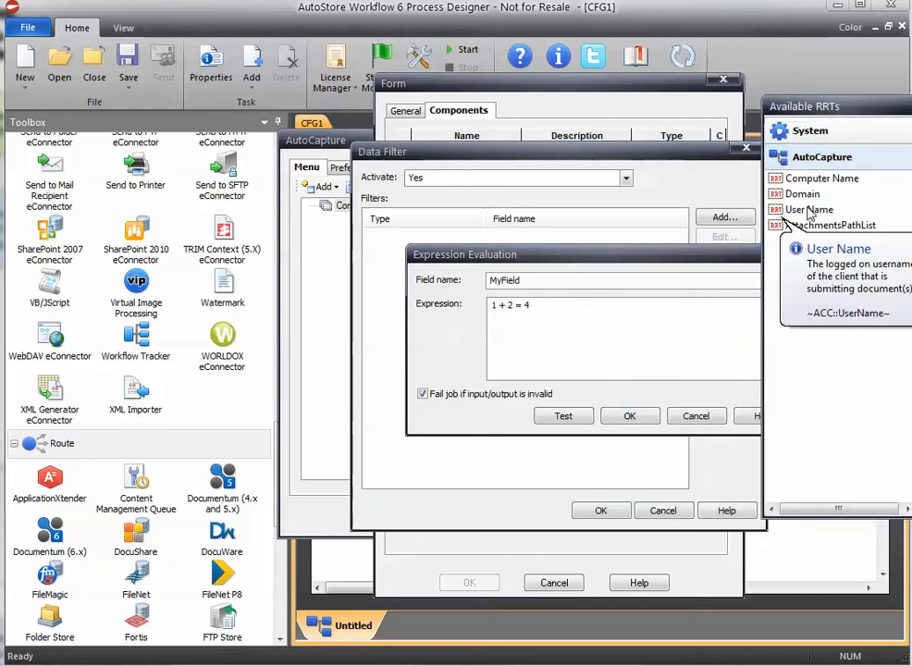
{"action": "mouse_move", "coordinate": [809, 186]}
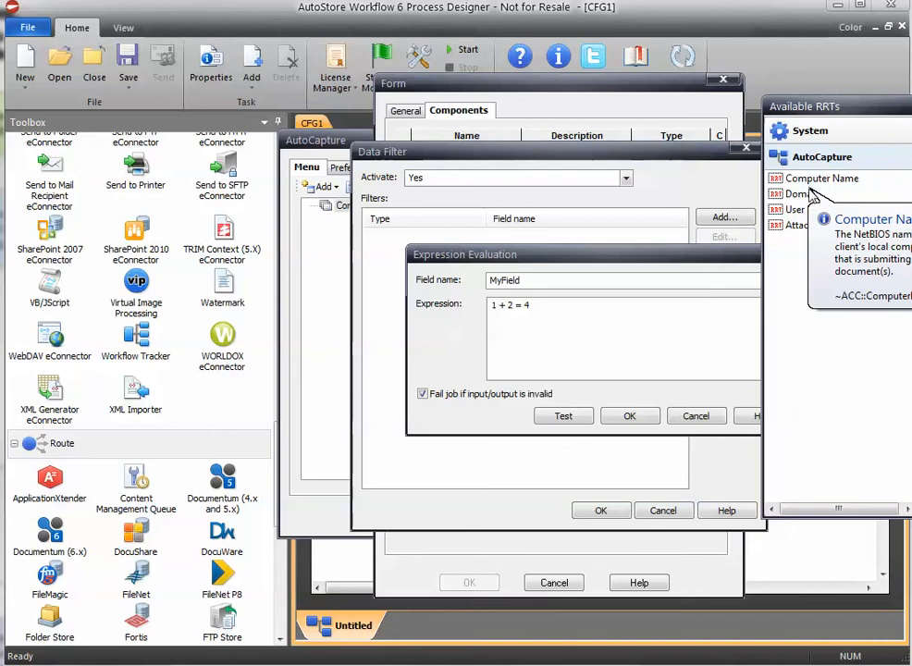
{"action": "left_click_drag", "start_coordinate": [544, 305], "coordinate": [386, 312]}
{"action": "key", "text": "Delete"}
{"action": "left_click_drag", "start_coordinate": [810, 211], "coordinate": [537, 307]}
{"action": "left_click", "coordinate": [592, 305]}
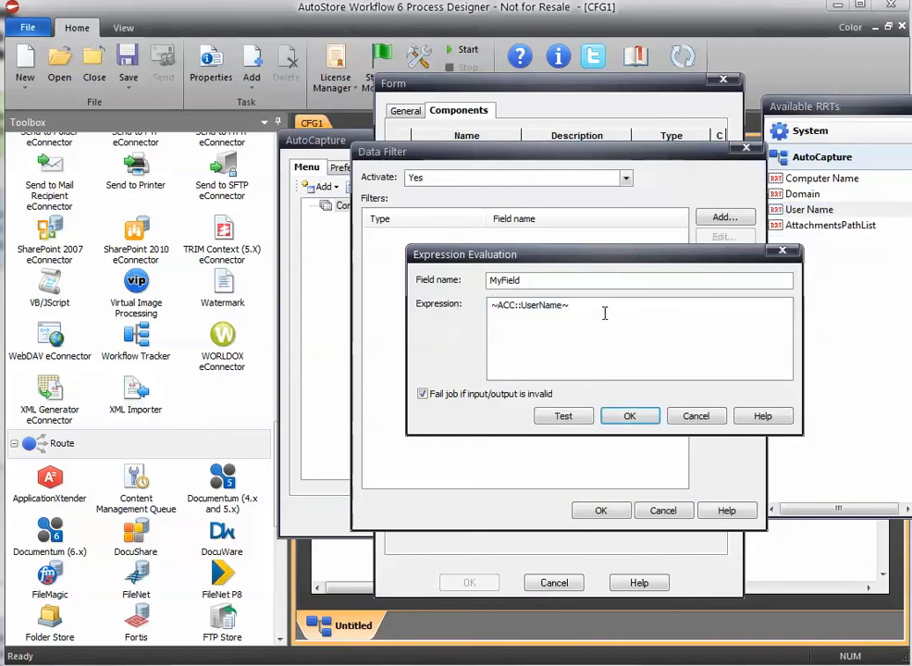
Extend the expression to check that the tag equals a quoted user name, and test it
{"action": "type", "text": "= \"Nickc"}
{"action": "left_click", "coordinate": [559, 415]}
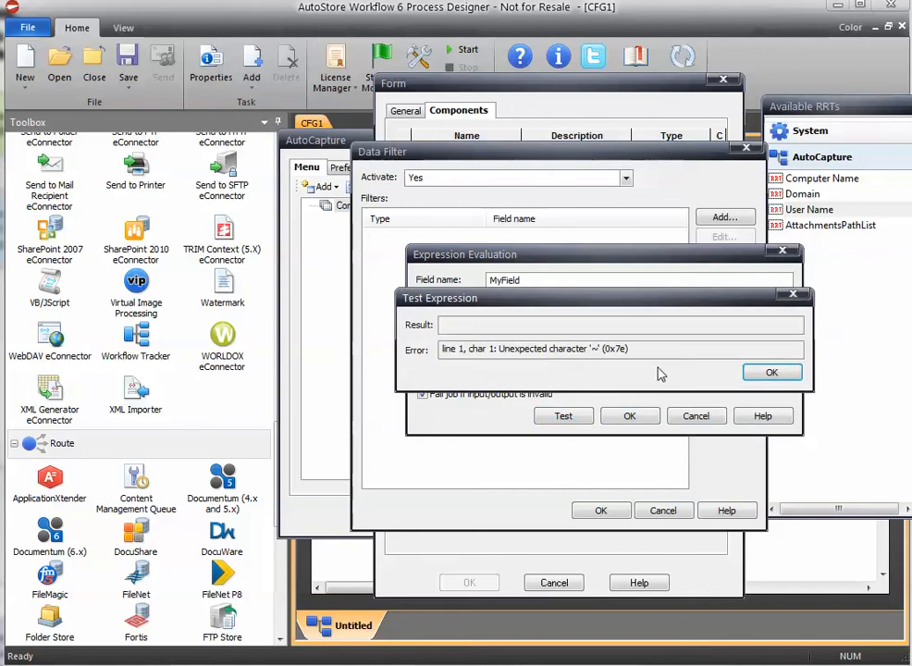
{"action": "left_click", "coordinate": [771, 371]}
Replace the ~ACC::UserName~ tag with the same quoted user name as on the other side of the comparison, and test it
{"action": "left_click_drag", "start_coordinate": [567, 305], "coordinate": [449, 305]}
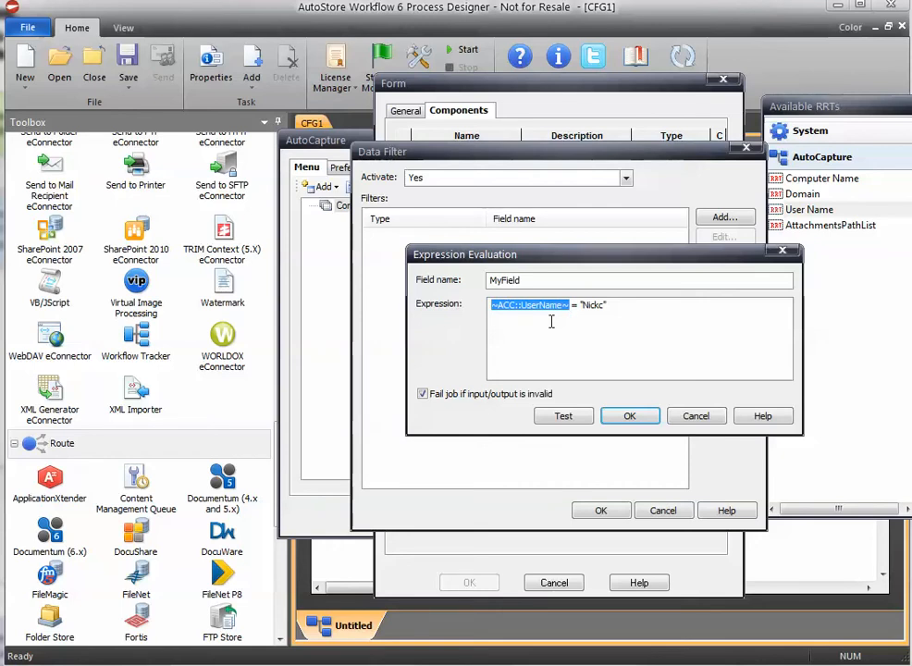
{"action": "key", "text": "Delete"}
{"action": "type", "text": "\"Nickc"}
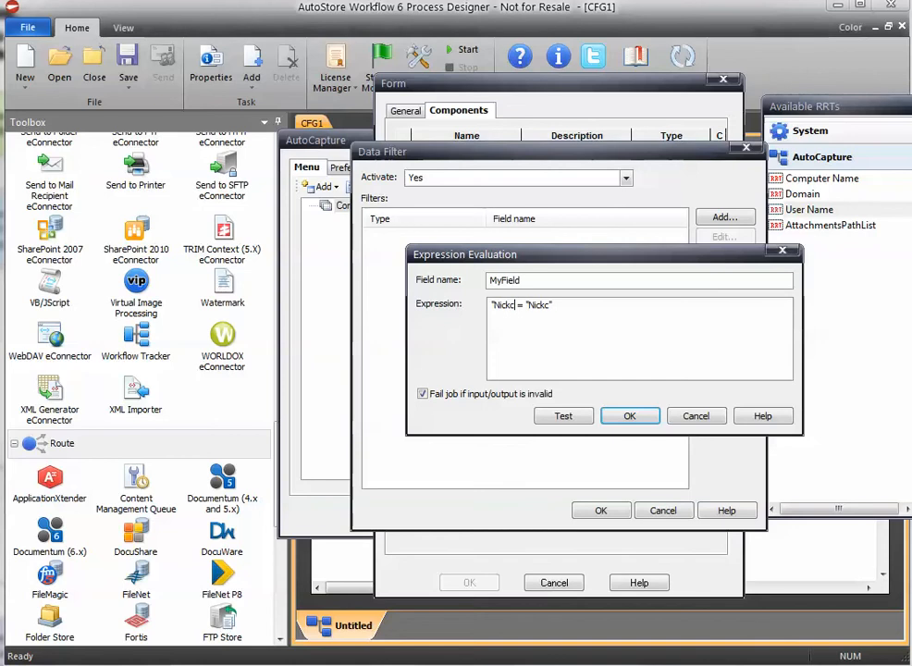
{"action": "left_click", "coordinate": [563, 415]}
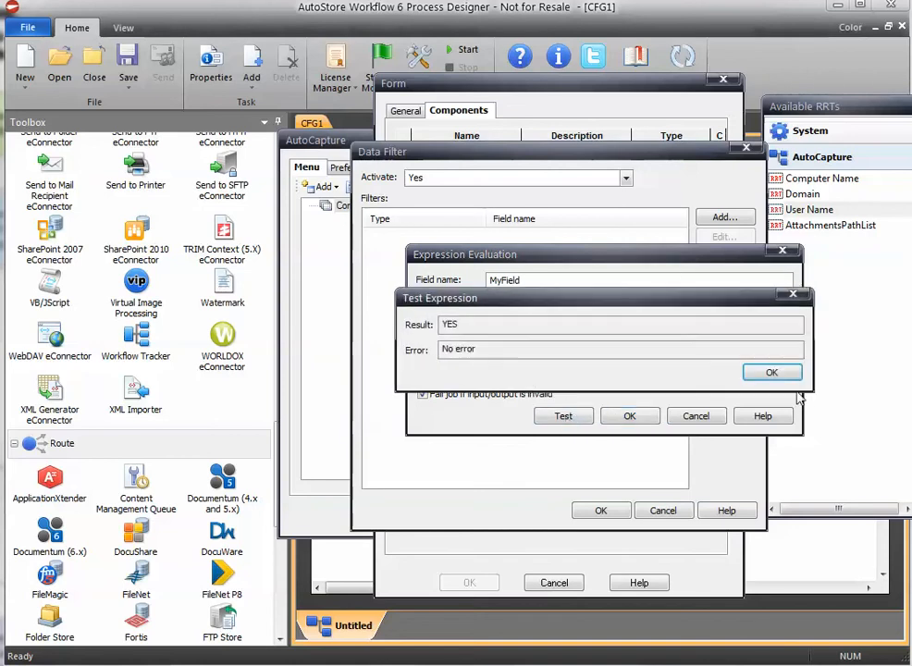
{"action": "left_click", "coordinate": [772, 371]}
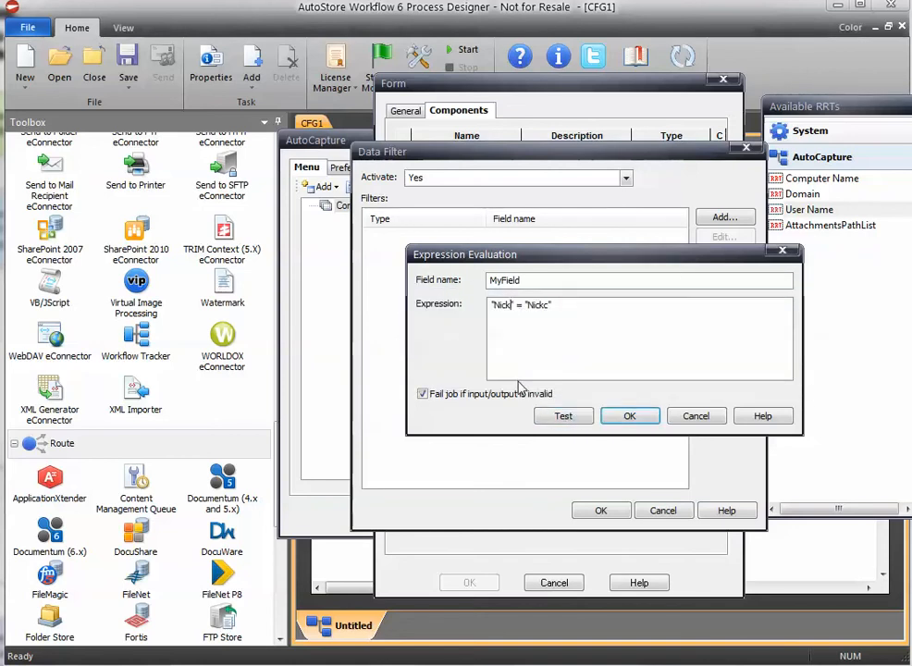
Test the comparison with the last letter of the first quoted user name altered to upper case
{"action": "left_click", "coordinate": [579, 418]}
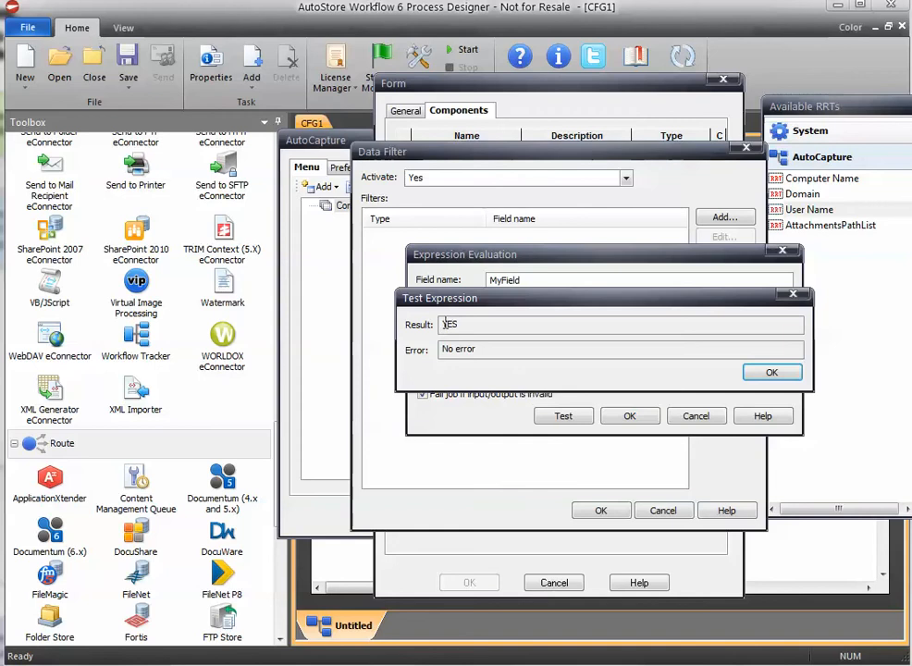
{"action": "left_click", "coordinate": [770, 371]}
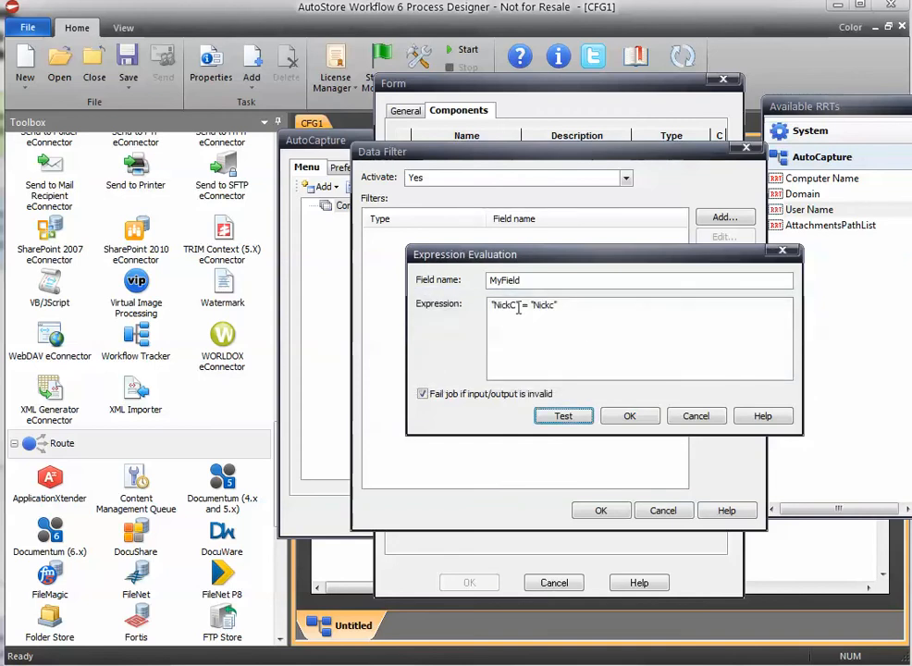
{"action": "left_click", "coordinate": [579, 417]}
{"action": "left_click", "coordinate": [770, 370]}
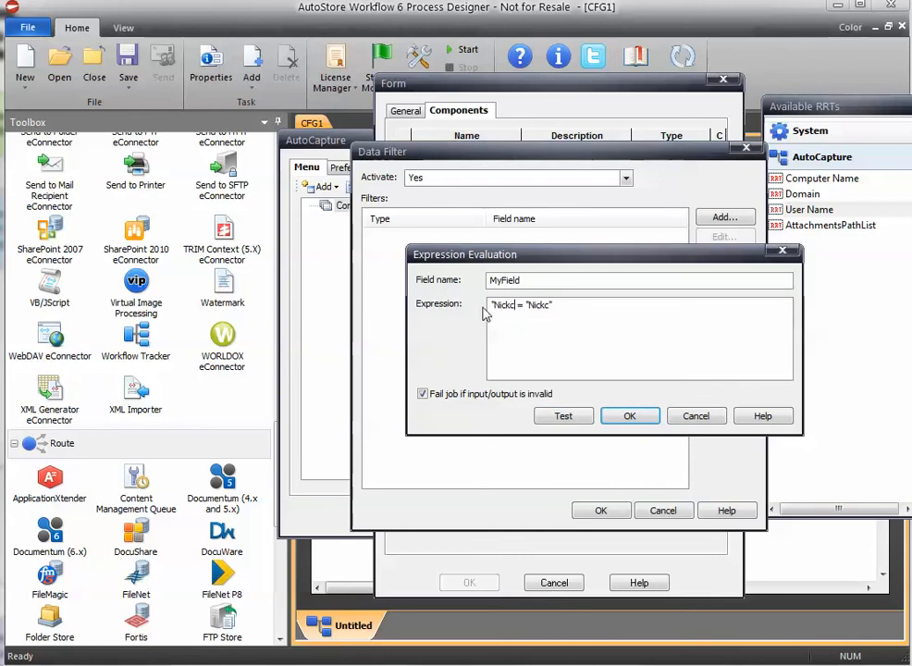
Remove the quotation marks from the first user name in the comparison and test the expression
{"action": "left_click", "coordinate": [496, 312]}
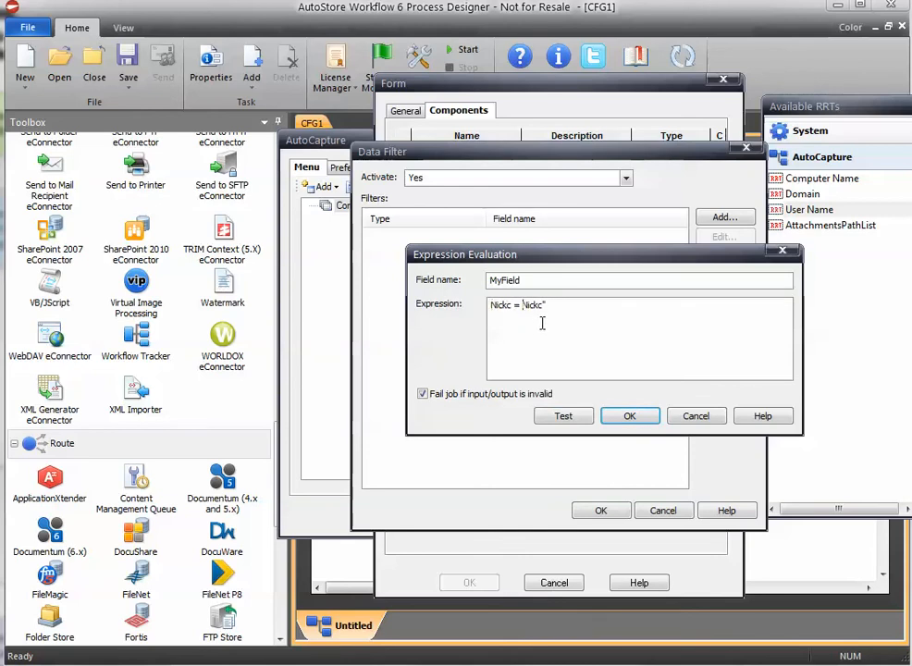
{"action": "left_click", "coordinate": [566, 415]}
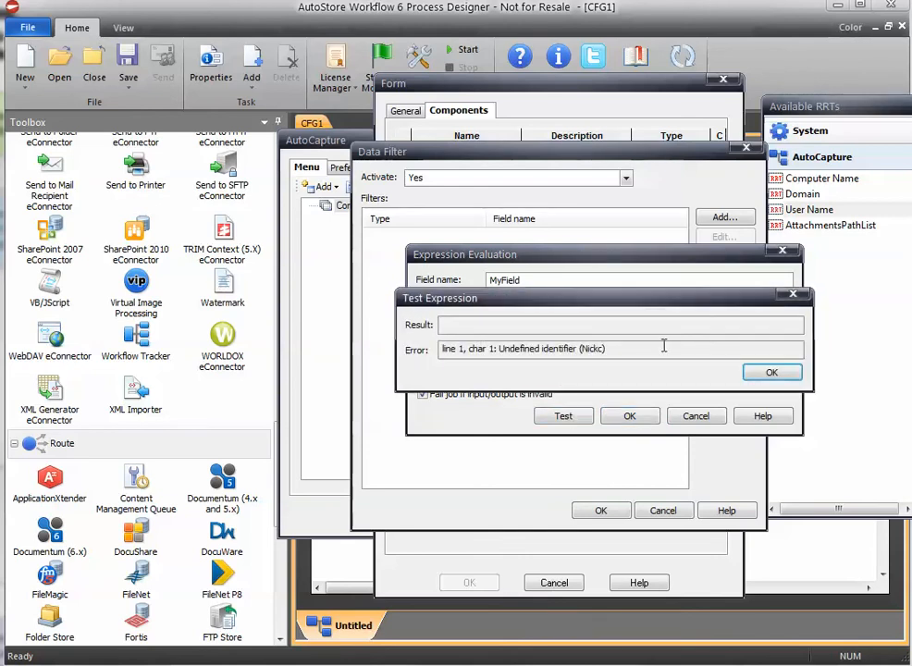
{"action": "left_click", "coordinate": [767, 371]}
Restore the quotation marks around the user names on both sides of the comparison
{"action": "left_click", "coordinate": [536, 317]}
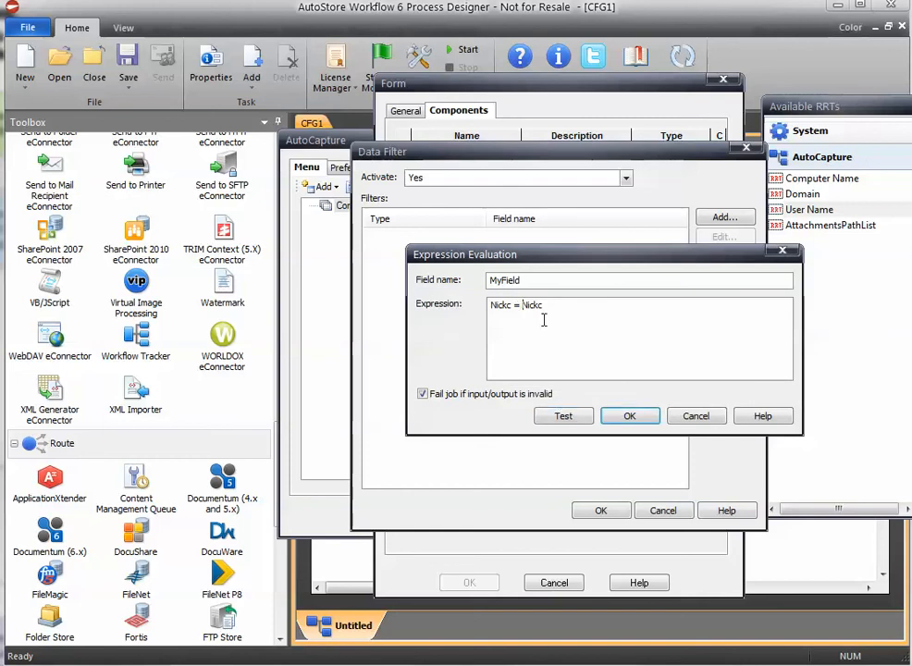
{"action": "type", "text": "\""}
{"action": "left_click", "coordinate": [490, 305]}
{"action": "type", "text": "\""}
{"action": "key", "text": "Right"}
{"action": "key", "text": "Right"}
{"action": "type", "text": "\""}
Replace the first quoted user name with AutoCapture's User Name tag, ~ACC::UserName~, keeping the quotation marks around it
{"action": "key", "text": "Left"}
{"action": "key", "text": "BackSpace"}
{"action": "key", "text": "BackSpace"}
{"action": "key", "text": "BackSpace"}
{"action": "key", "text": "BackSpace"}
{"action": "key", "text": "BackSpace"}
{"action": "left_click_drag", "start_coordinate": [806, 208], "coordinate": [504, 307]}
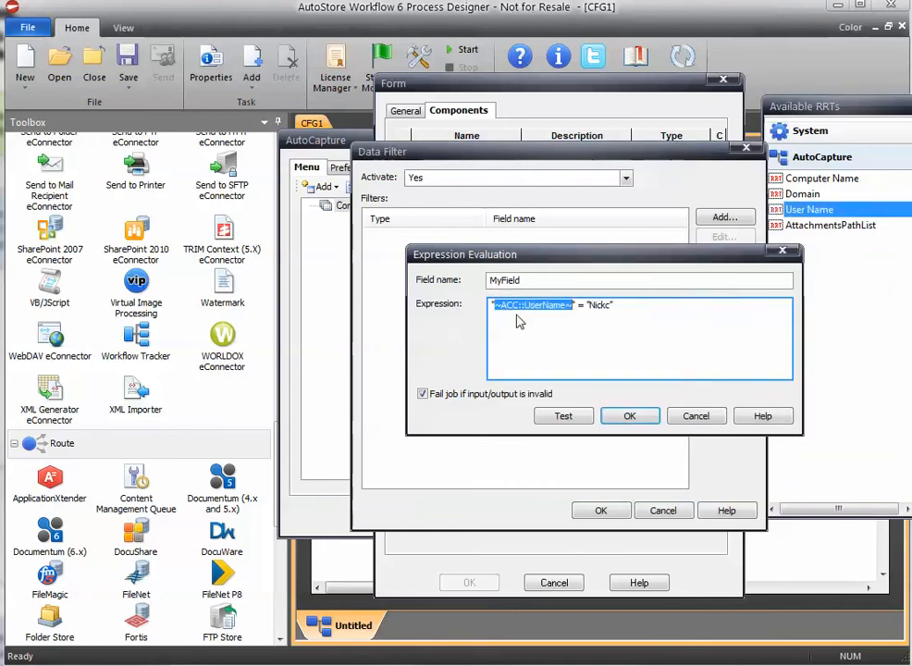
{"action": "left_click", "coordinate": [564, 308]}
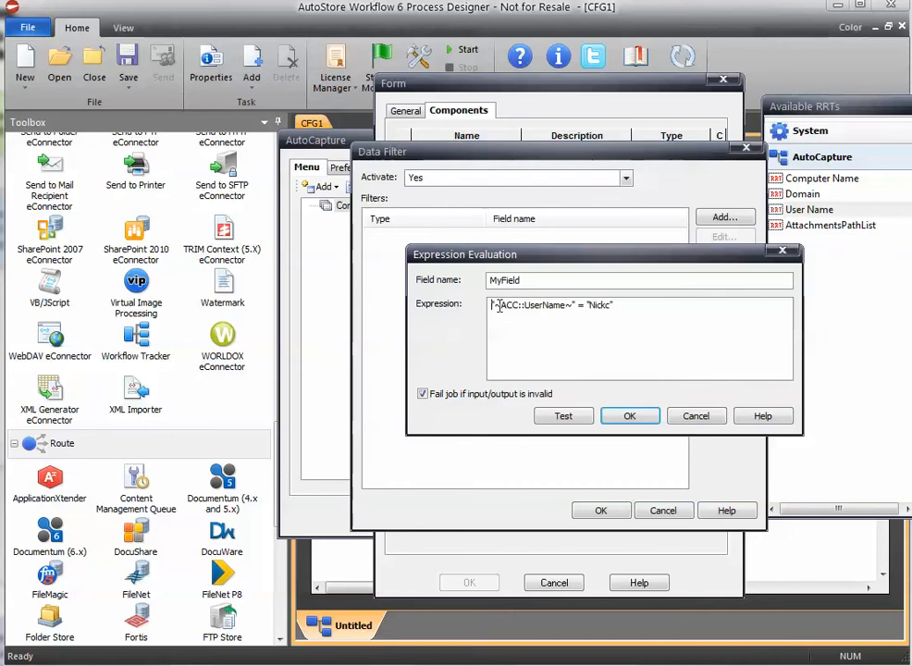
{"action": "left_click_drag", "start_coordinate": [494, 305], "coordinate": [574, 305]}
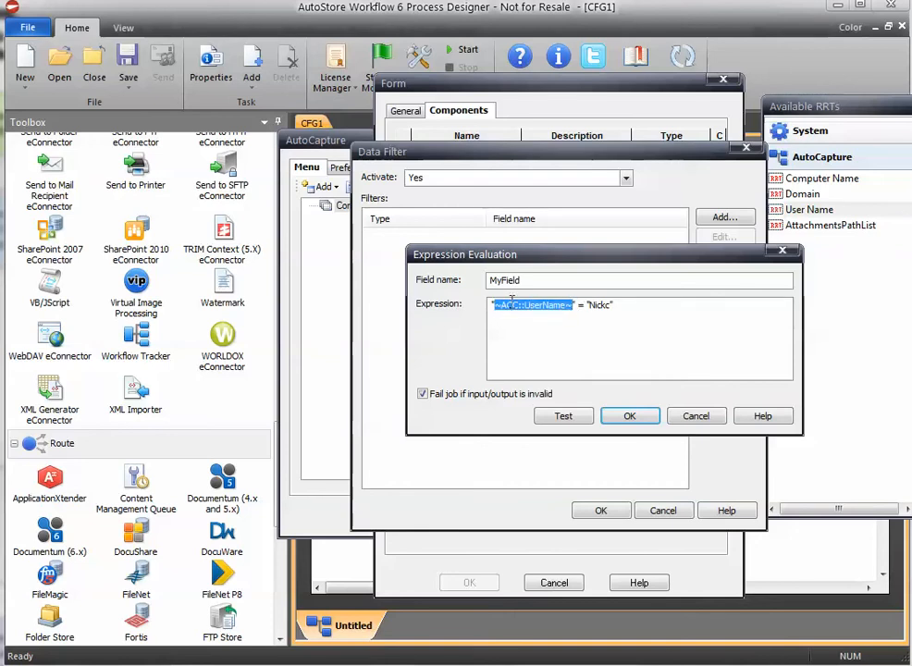
Rename the expression's field to IsNick, then accept the expression and the Data Filter settings
{"action": "double_click", "coordinate": [520, 280]}
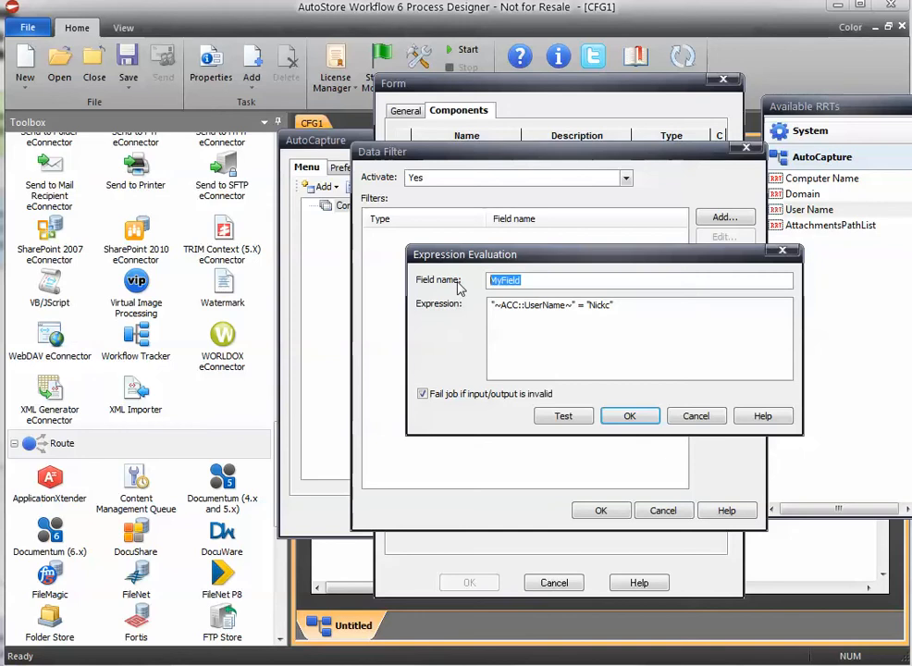
{"action": "type", "text": "is"}
{"action": "type", "text": "IsNick"}
{"action": "left_click", "coordinate": [628, 416]}
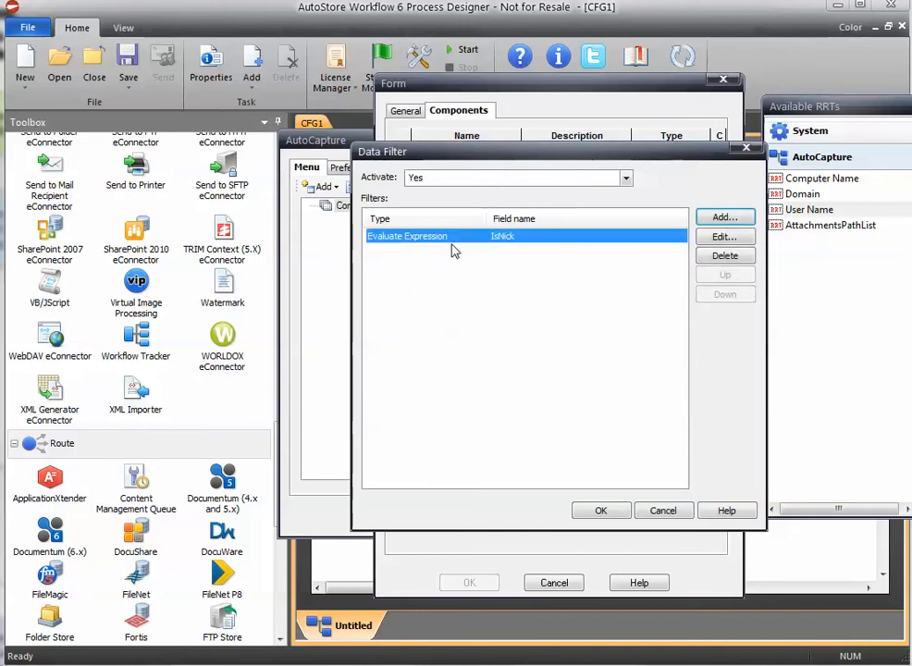
{"action": "left_click", "coordinate": [599, 512]}
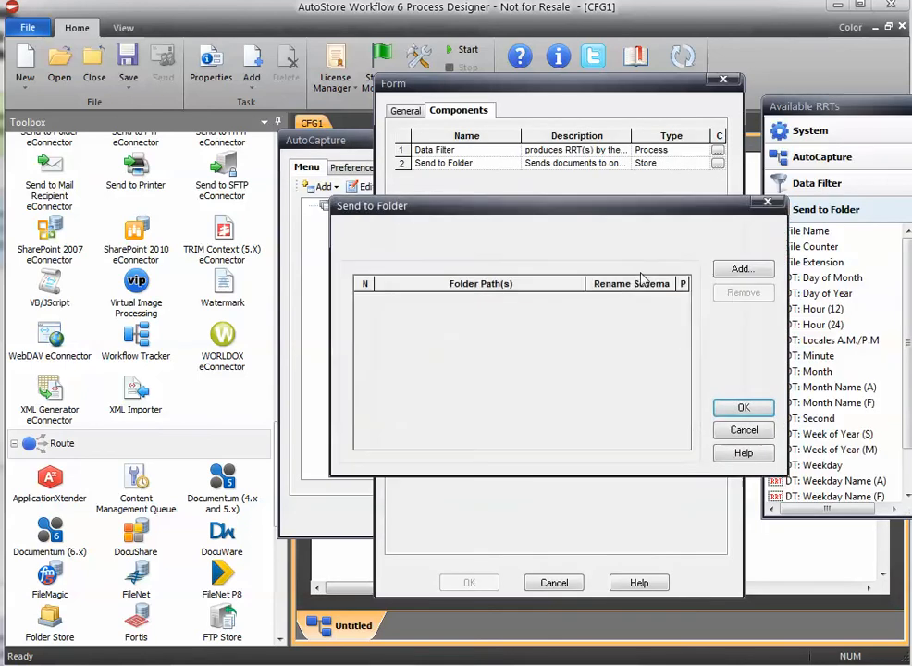
Add the folder path c:\Temp\DataFilterTest\ to Send to Folder and enable file renaming for it
{"action": "left_click", "coordinate": [741, 269]}
{"action": "type", "text": "c:\\Temp\\DataFilterTest\\"}
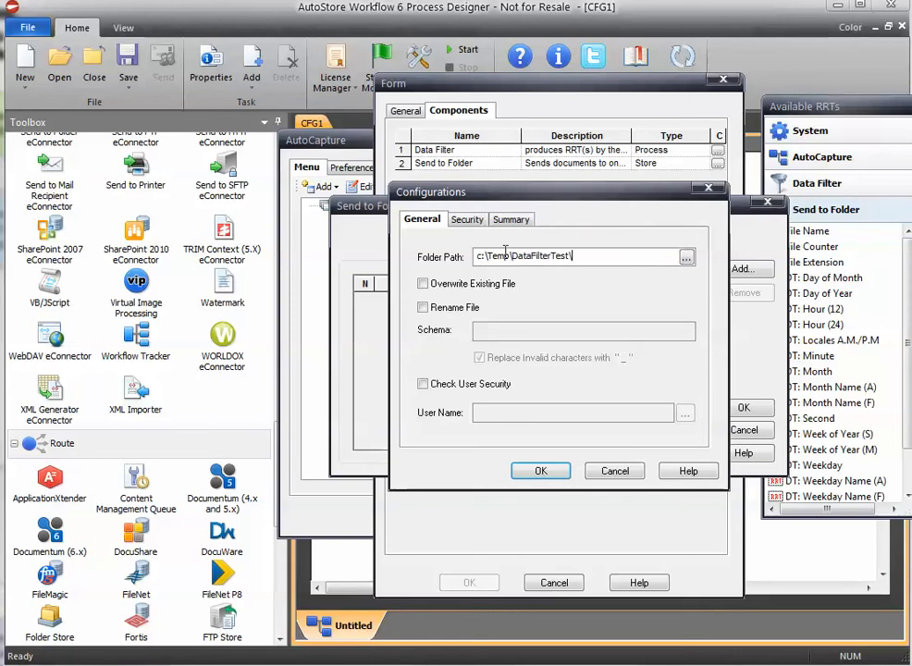
{"action": "left_click", "coordinate": [454, 308]}
Build the rename schema from the IsNick tag, an underscore, File Counter and File Extension, then accept it and create the missing directory
{"action": "left_click", "coordinate": [817, 183]}
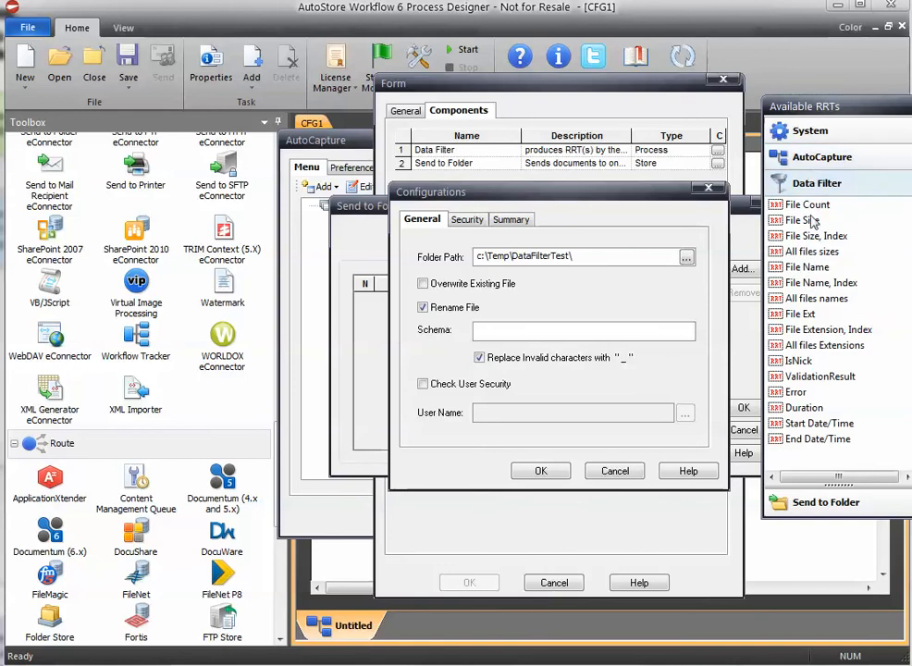
{"action": "left_click_drag", "start_coordinate": [798, 361], "coordinate": [545, 331]}
{"action": "type", "text": "_"}
{"action": "left_click", "coordinate": [826, 502]}
{"action": "left_click", "coordinate": [824, 262], "text": "shift"}
{"action": "left_click_drag", "start_coordinate": [824, 262], "coordinate": [637, 331]}
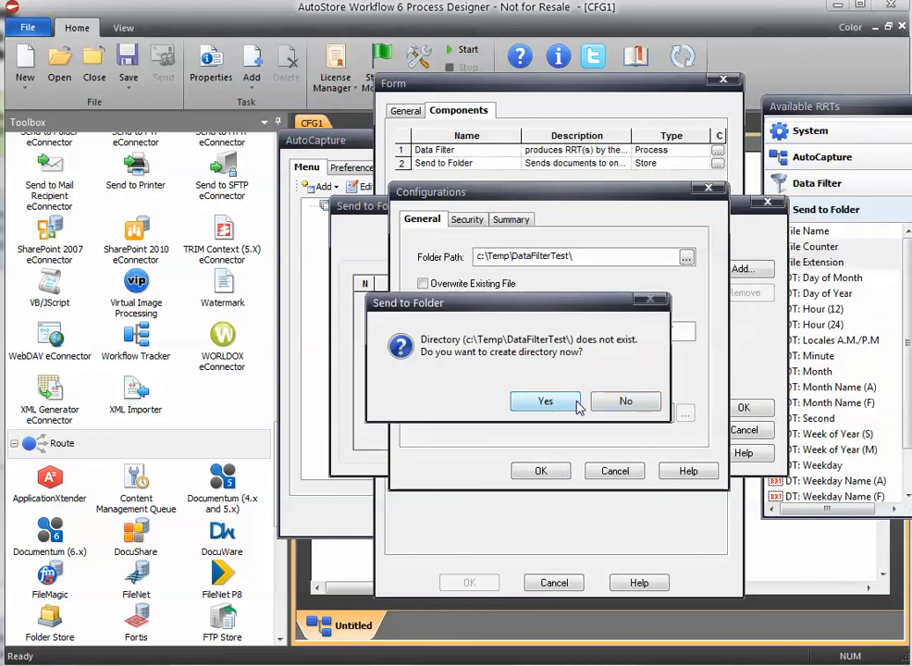
{"action": "left_click", "coordinate": [549, 401]}
{"action": "left_click", "coordinate": [740, 407]}
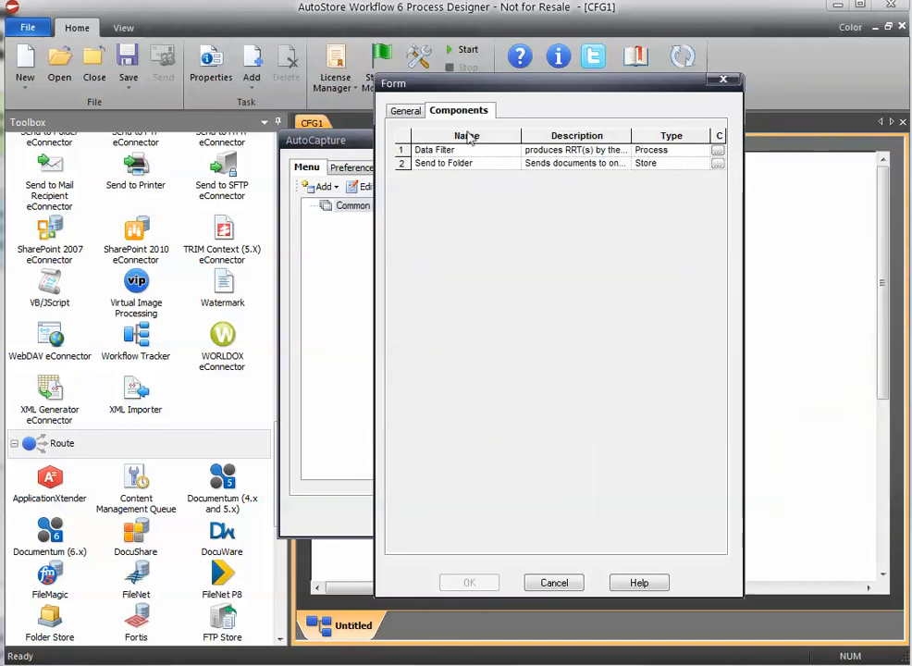
Name the form Test, set its button name to Submit, and accept the form and AutoCapture settings
{"action": "left_click", "coordinate": [406, 111]}
{"action": "left_click", "coordinate": [513, 137]}
{"action": "type", "text": "Test"}
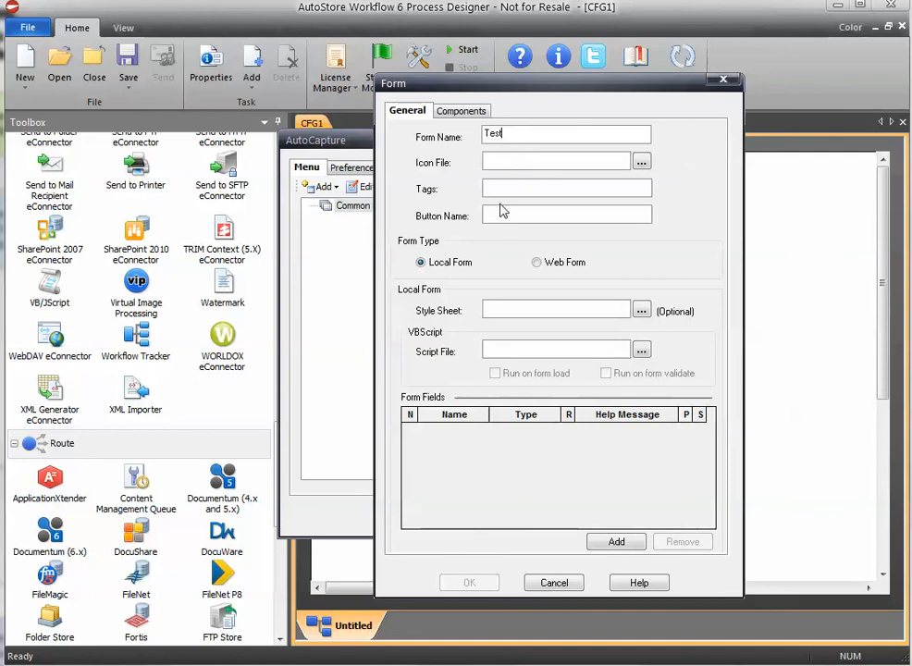
{"action": "left_click", "coordinate": [503, 213]}
{"action": "type", "text": "ubmit"}
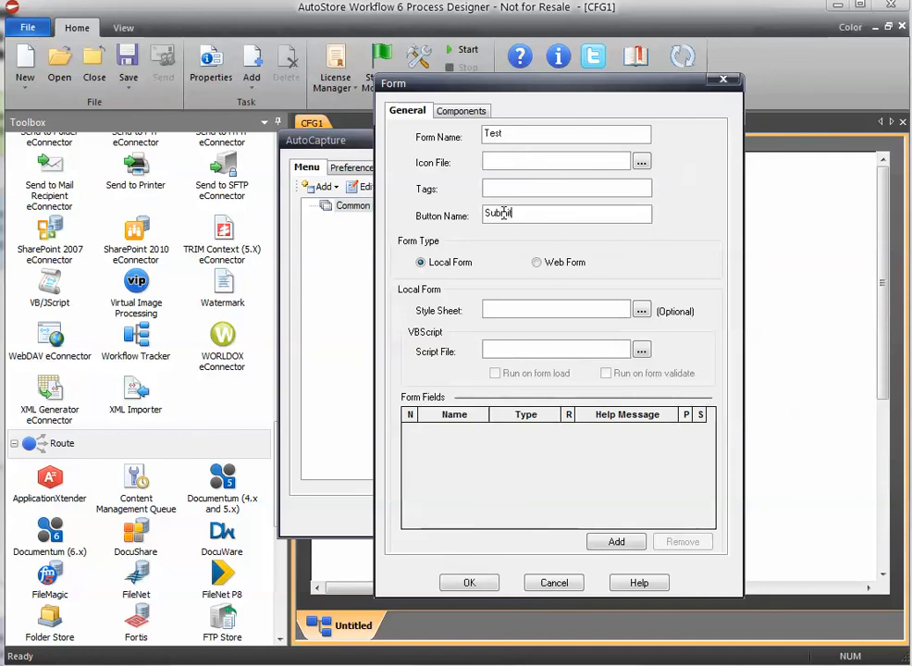
{"action": "left_click", "coordinate": [474, 583]}
{"action": "left_click", "coordinate": [458, 524]}
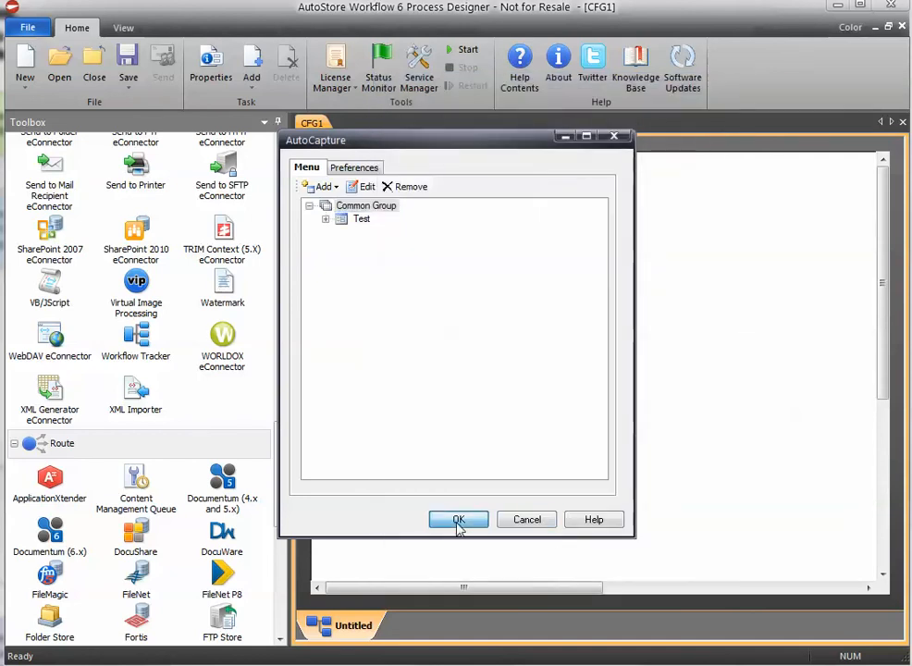
Save the workflow as CFG1.cfg, replacing the existing file, and start the service
{"action": "left_click", "coordinate": [127, 63]}
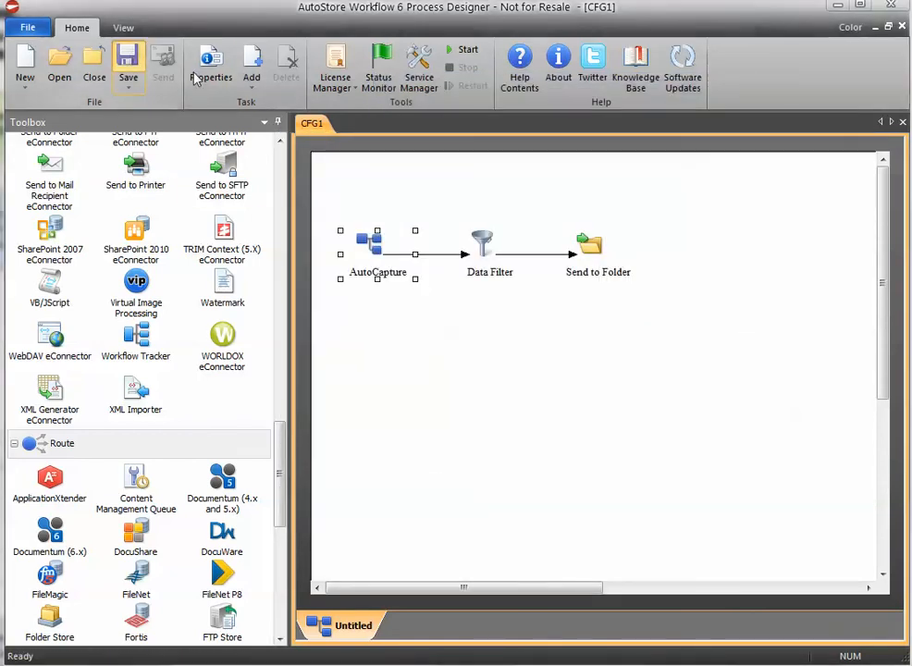
{"action": "left_click", "coordinate": [520, 401]}
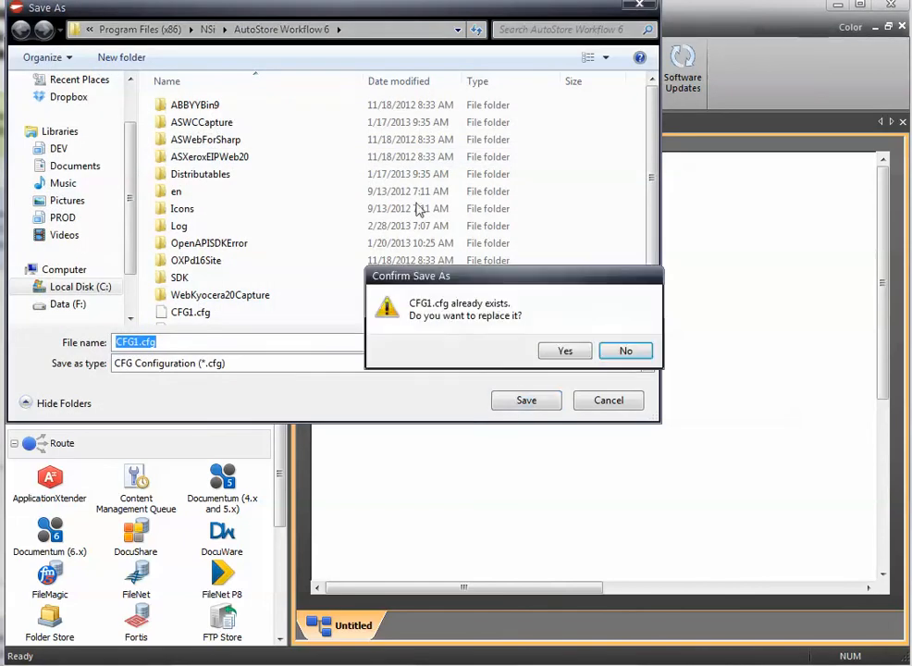
{"action": "left_click", "coordinate": [559, 350]}
{"action": "left_click", "coordinate": [463, 49]}
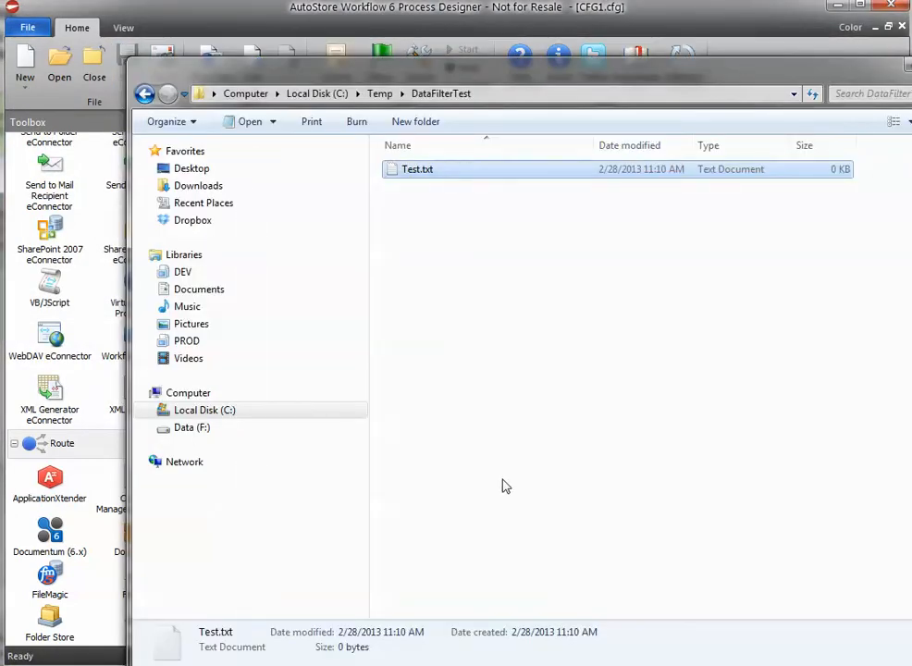
Switch to File Explorer, send Test.txt from DataFilterTest through the AutoCapture Test form, and select the resulting output file
{"action": "left_click_drag", "start_coordinate": [462, 196], "coordinate": [423, 201]}
{"action": "left_click", "coordinate": [423, 202]}
{"action": "right_click", "coordinate": [423, 173]}
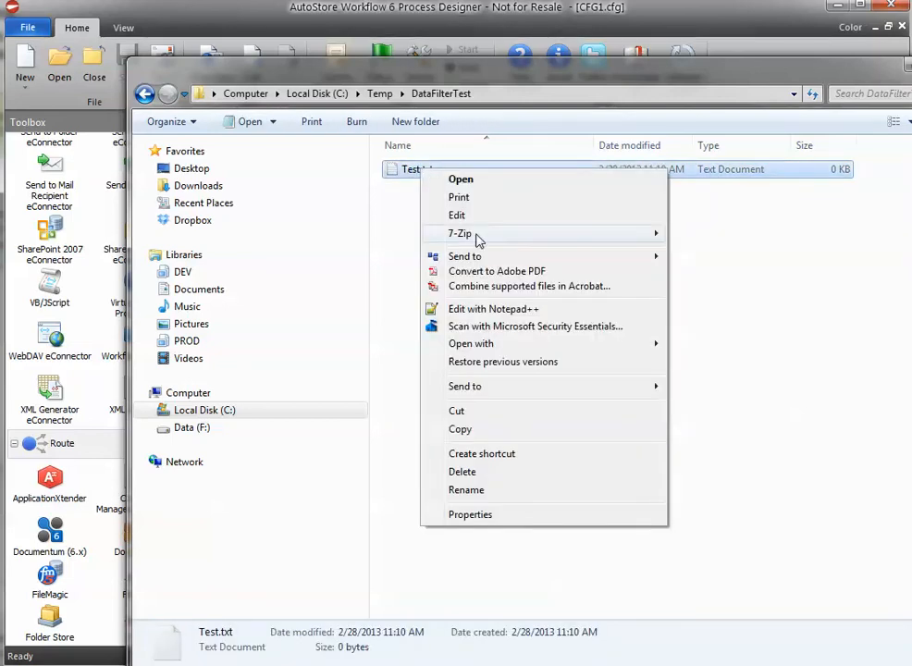
{"action": "mouse_move", "coordinate": [494, 259]}
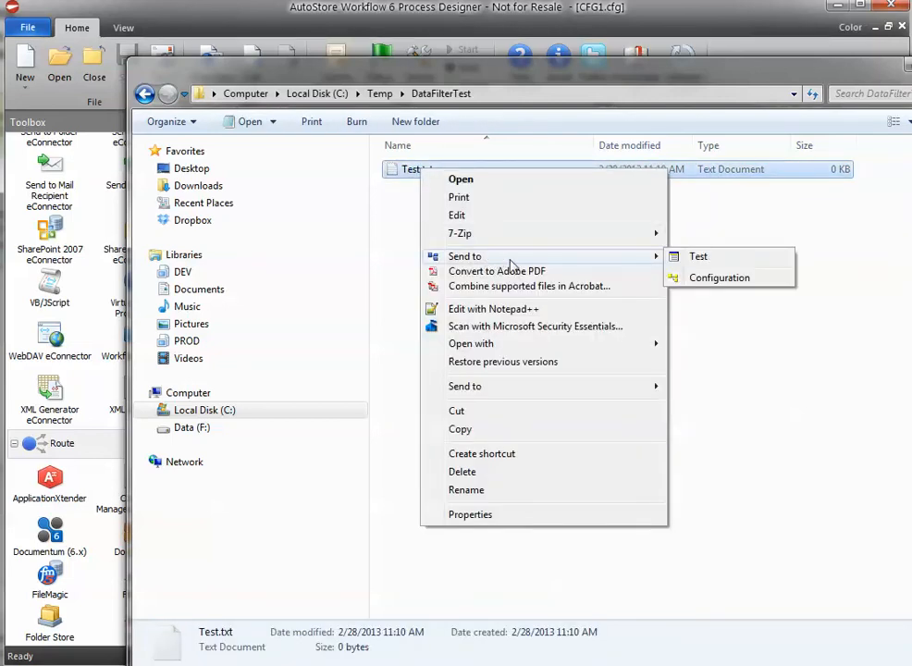
{"action": "left_click", "coordinate": [697, 258]}
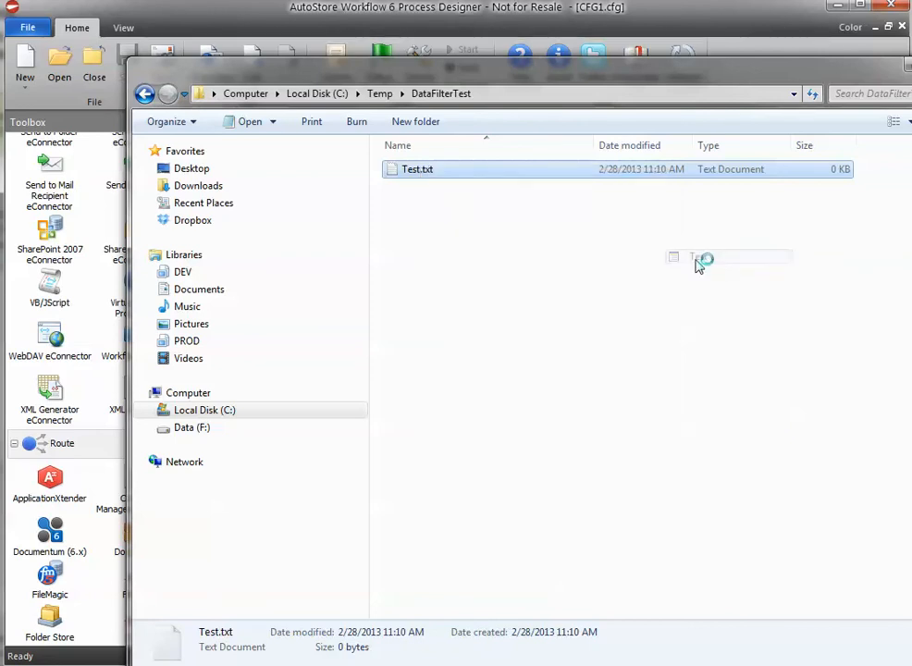
{"action": "left_click", "coordinate": [705, 552]}
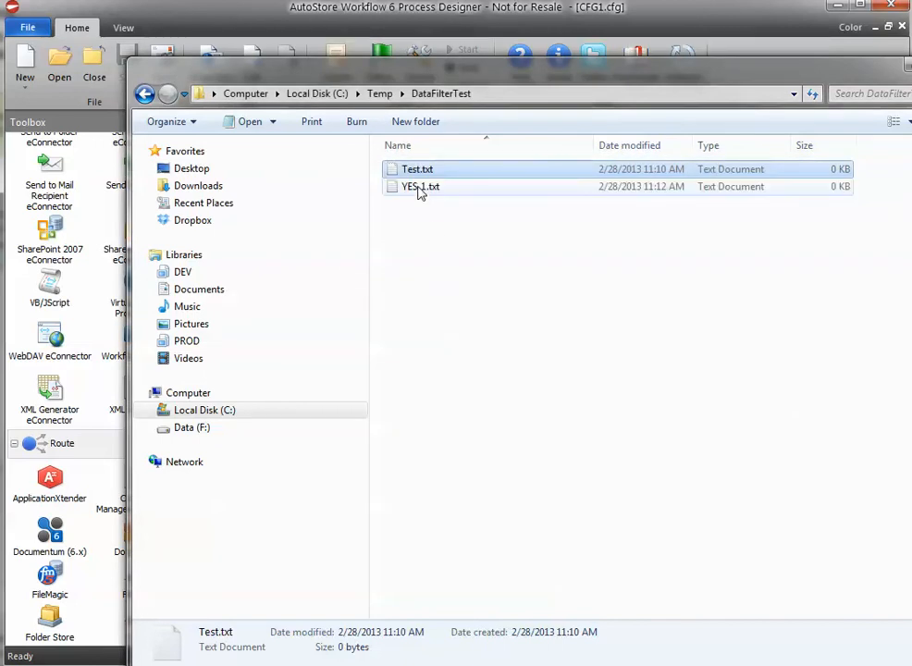
{"action": "left_click", "coordinate": [425, 190]}
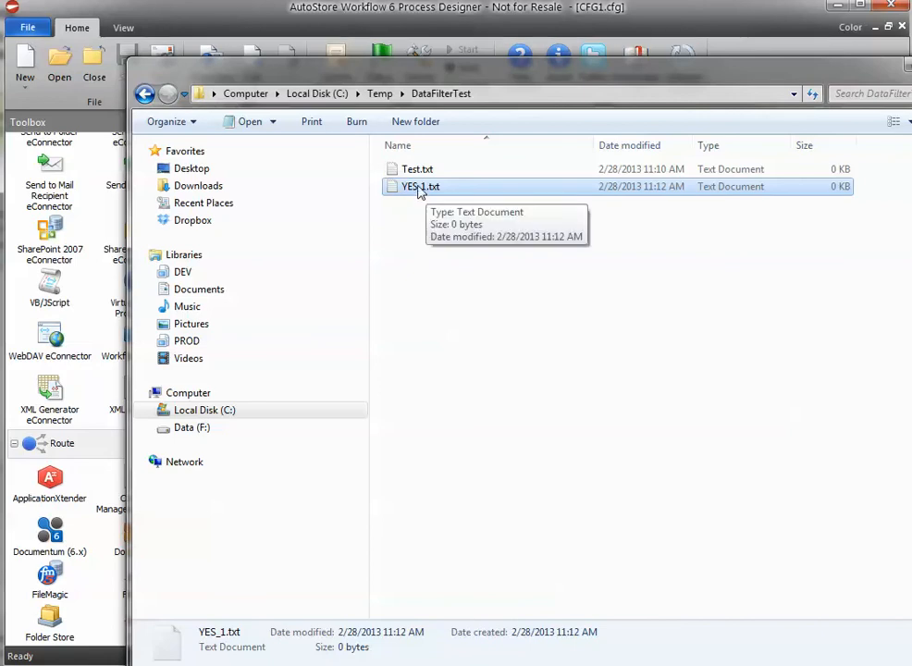
Switch to Status Monitor, stop the message feed, and examine the Data Filter and Send to Folder messages for the processed document
{"action": "left_click", "coordinate": [189, 664]}
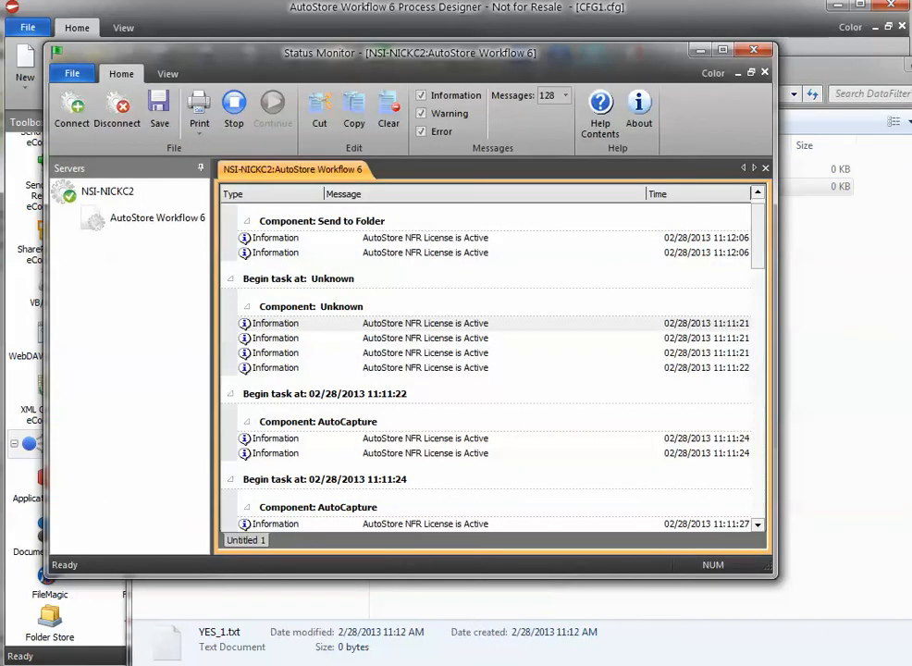
{"action": "left_click_drag", "start_coordinate": [757, 245], "coordinate": [769, 469]}
{"action": "left_click", "coordinate": [234, 123]}
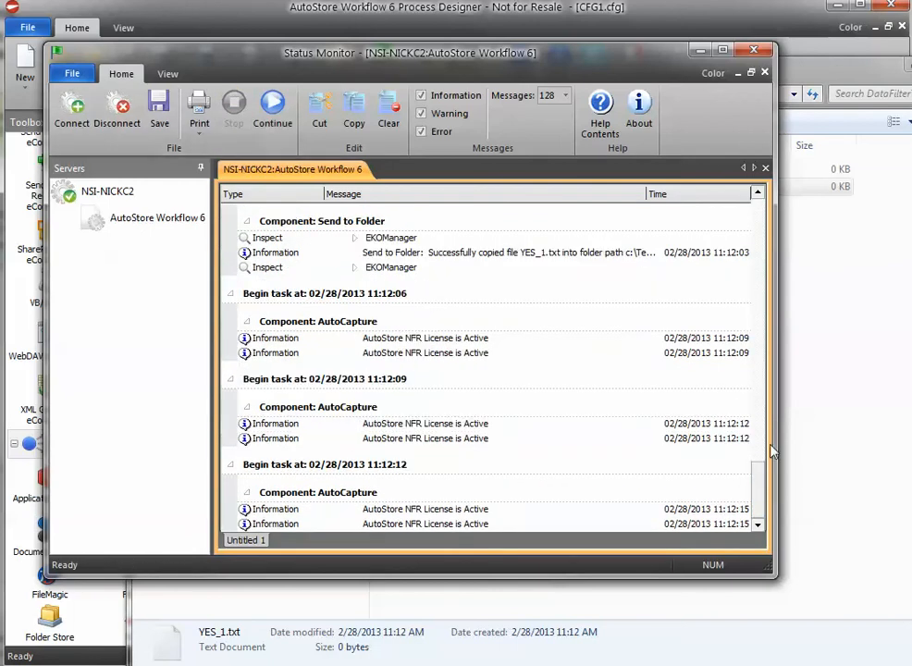
{"action": "scroll", "coordinate": [757, 500], "scroll_direction": "up", "scroll_amount": 5}
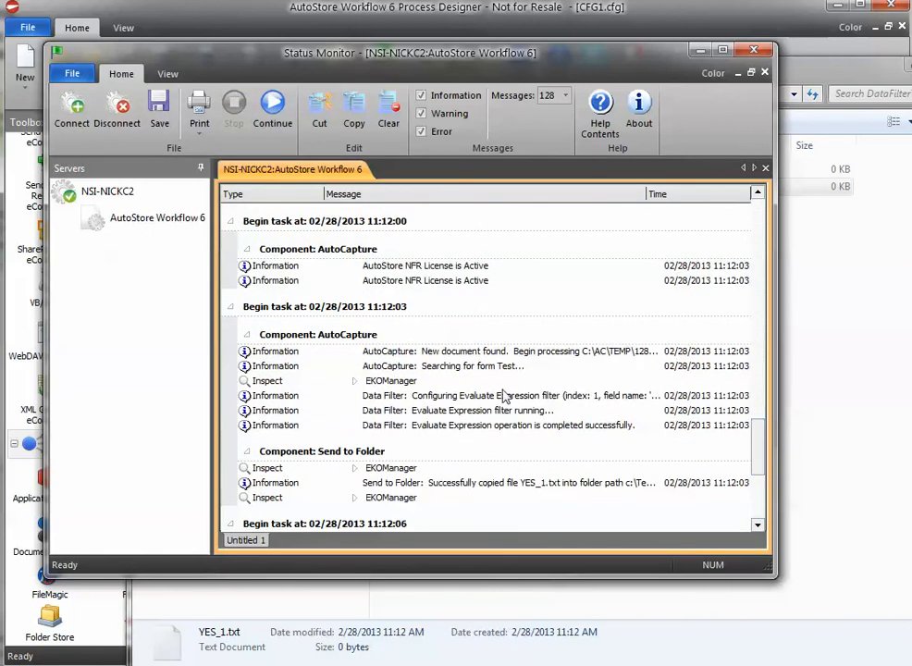
{"action": "left_click", "coordinate": [437, 357]}
{"action": "left_click", "coordinate": [432, 395]}
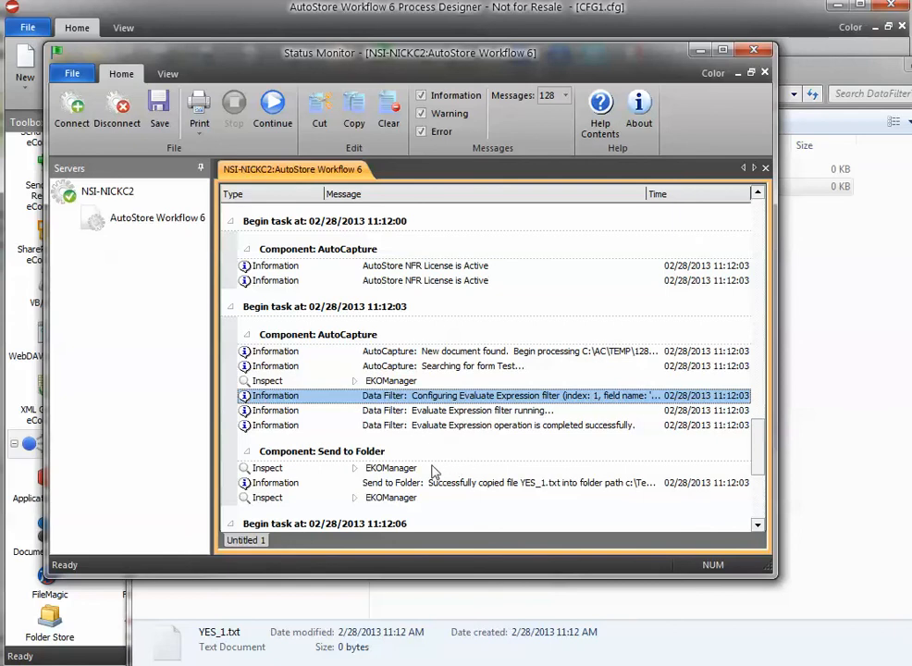
{"action": "scroll", "coordinate": [434, 472], "scroll_direction": "down", "scroll_amount": 1}
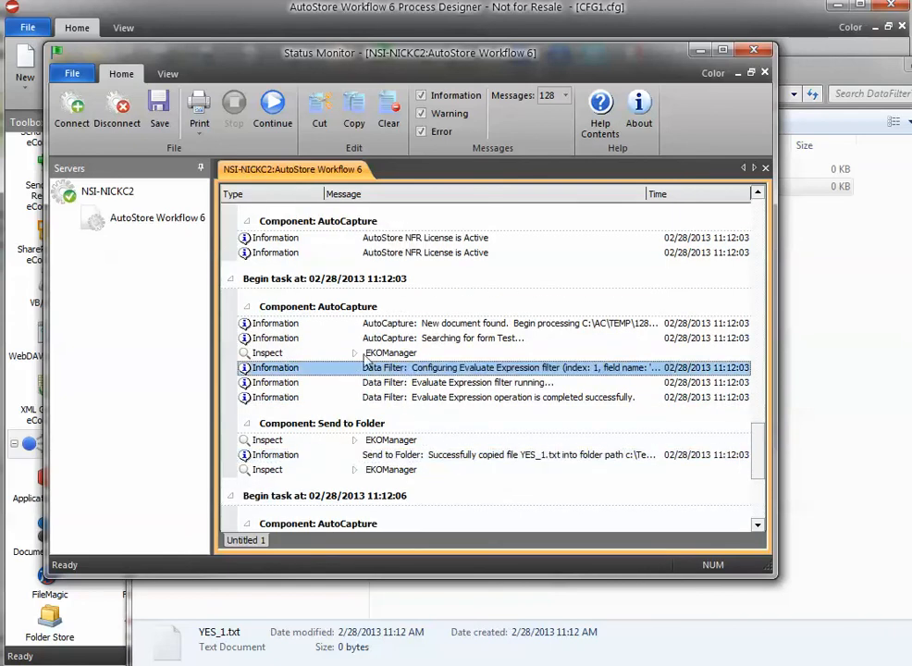
Expand the EKOManager entry under the document's AutoCapture task and examine the ~ACC::UserName~ value in its PRESISTENCE section
{"action": "left_click", "coordinate": [363, 354]}
{"action": "left_click", "coordinate": [355, 352]}
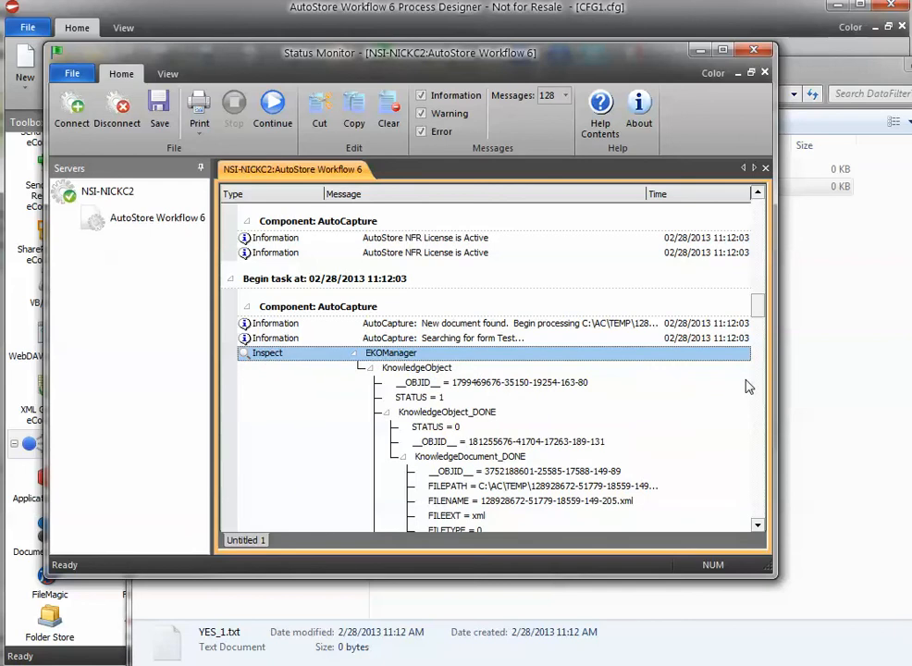
{"action": "left_click_drag", "start_coordinate": [758, 306], "coordinate": [771, 399]}
{"action": "left_click", "coordinate": [504, 240]}
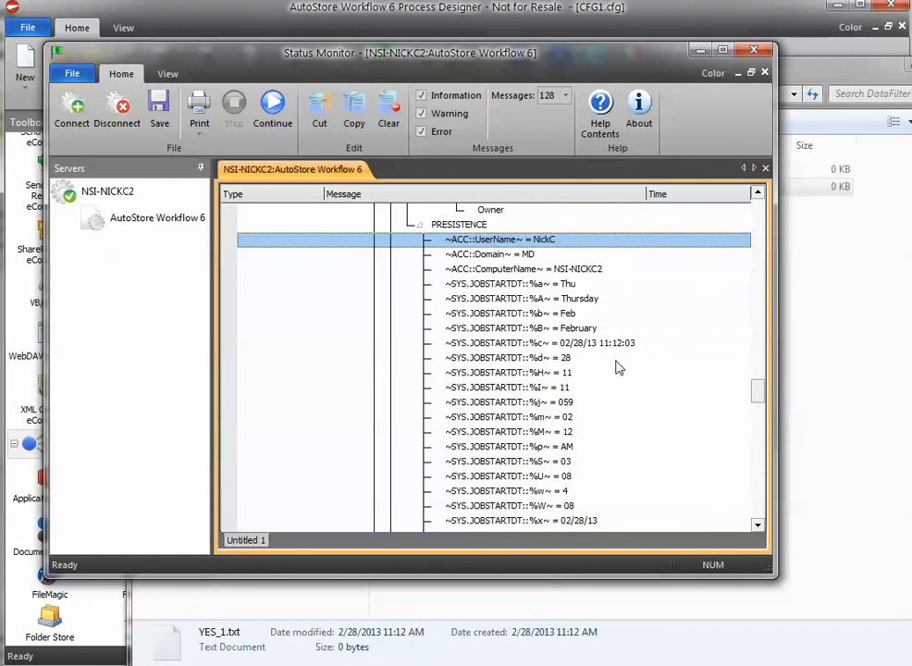
{"action": "mouse_move", "coordinate": [759, 398]}
{"action": "left_mouse_down"}
{"action": "mouse_move", "coordinate": [760, 418]}
{"action": "mouse_move", "coordinate": [763, 384]}
{"action": "left_mouse_up"}
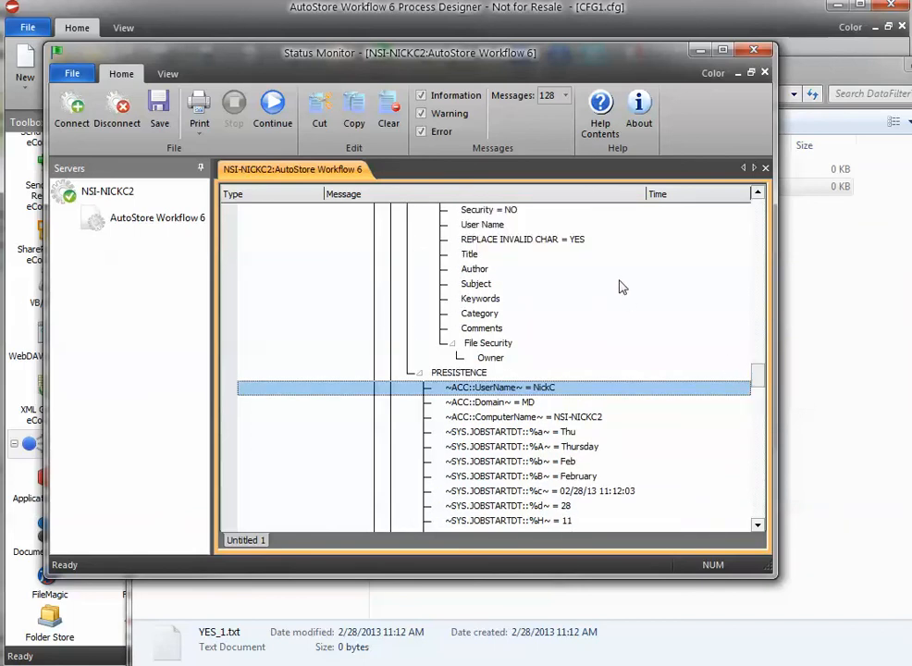
Switch back to Process Designer and open the AutoCapture component's Test form for editing
{"action": "left_click", "coordinate": [240, 23]}
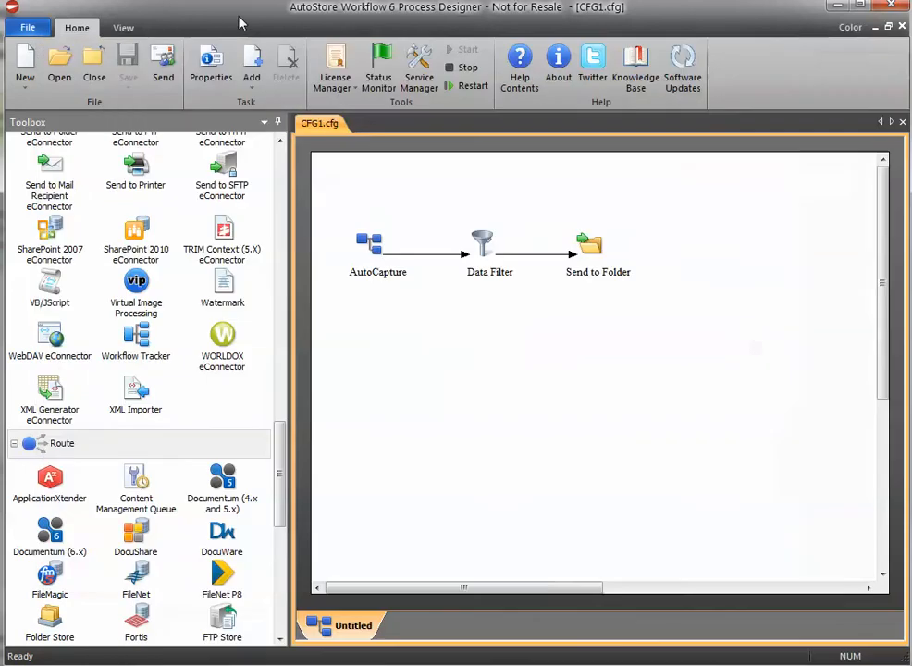
{"action": "double_click", "coordinate": [369, 242]}
{"action": "double_click", "coordinate": [329, 205]}
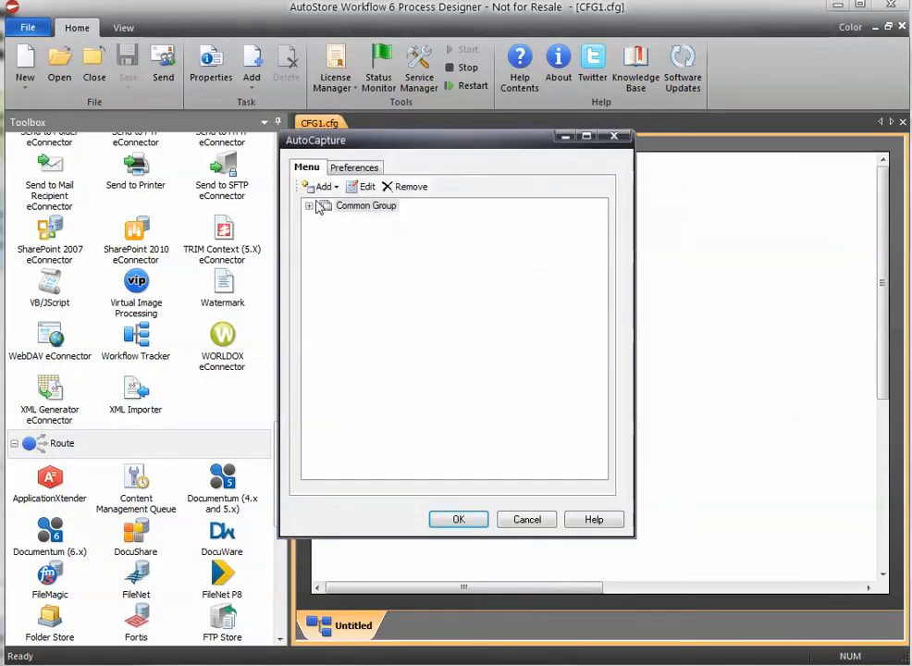
{"action": "left_click", "coordinate": [343, 222]}
{"action": "left_click", "coordinate": [363, 186]}
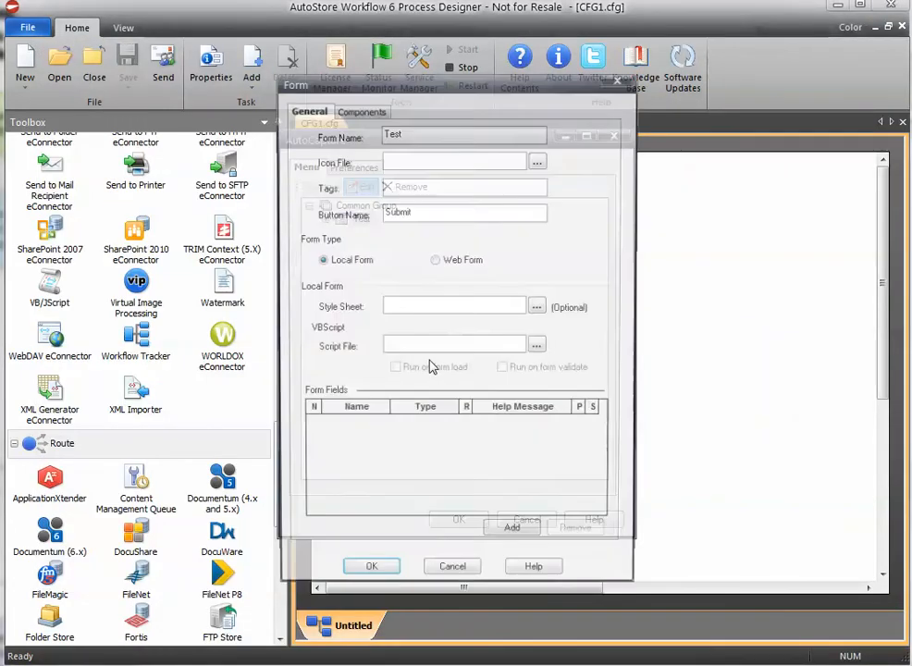
Open the Data Filter component's settings for the form and select the IsNick Evaluate Expression filter
{"action": "left_click", "coordinate": [359, 108]}
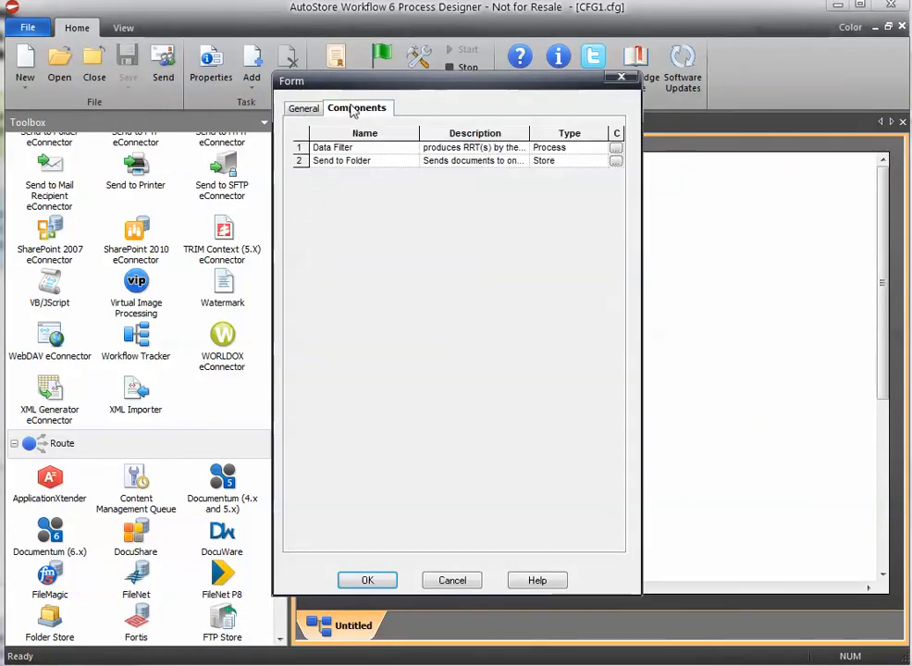
{"action": "left_click", "coordinate": [614, 149]}
{"action": "left_click", "coordinate": [378, 237]}
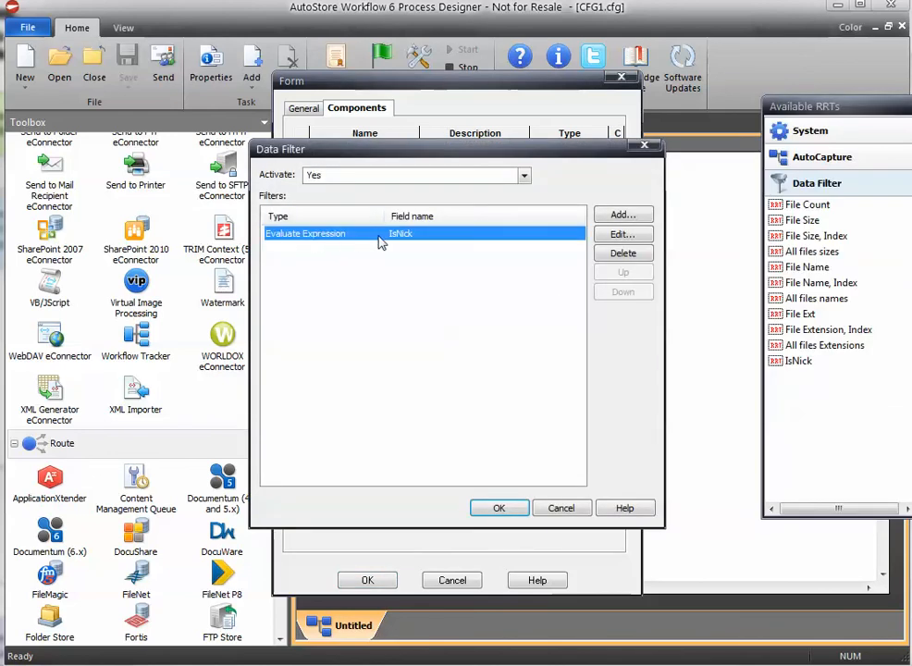
Try adding a Replace filter with the field name RoutingDestination and the IsNick RRT, ~DFT::%IsNick%~, as its input
{"action": "left_click", "coordinate": [618, 215]}
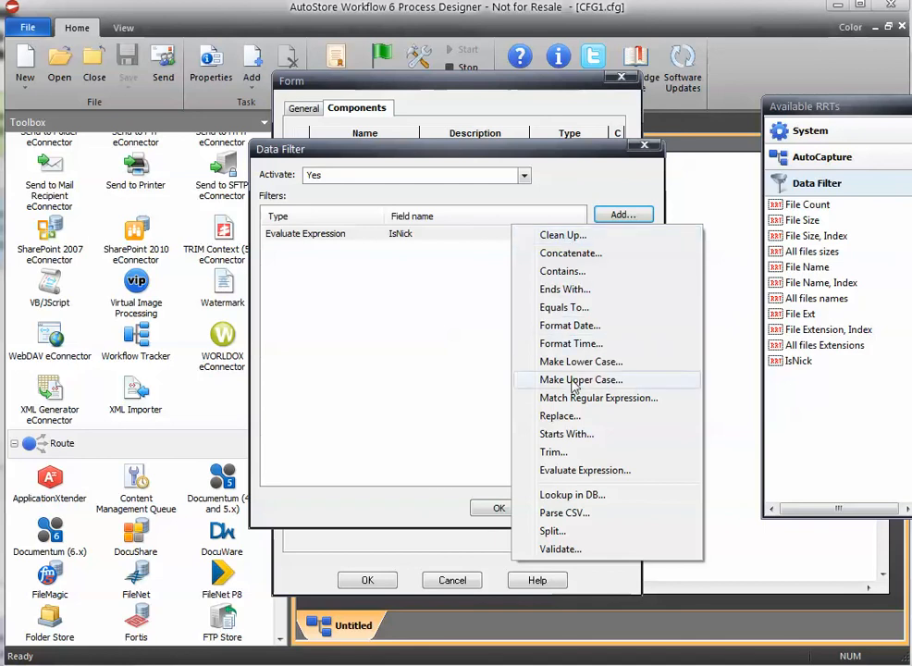
{"action": "left_click", "coordinate": [568, 415]}
{"action": "left_click_drag", "start_coordinate": [432, 237], "coordinate": [467, 336]}
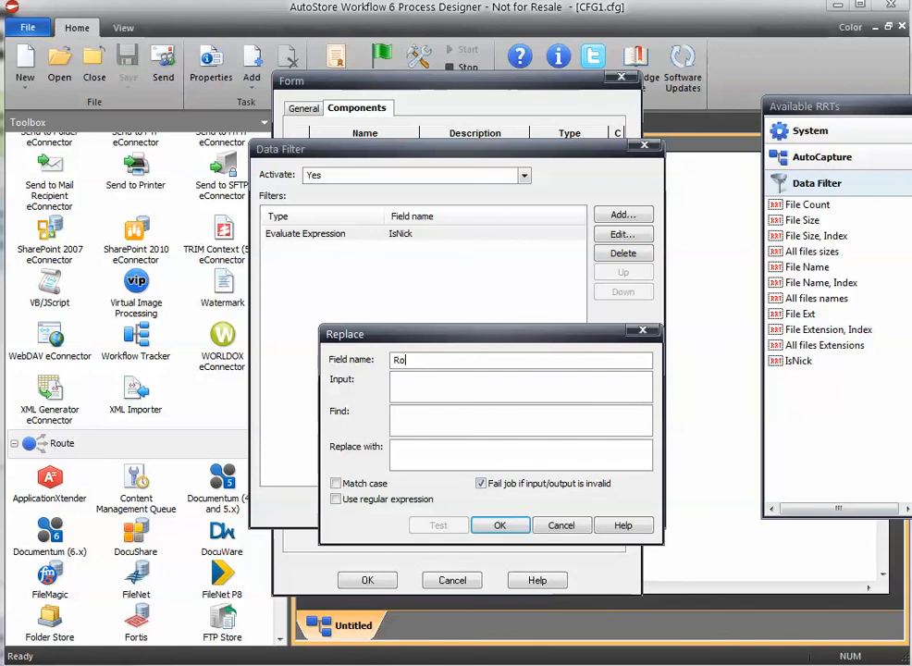
{"action": "type", "text": "Destination"}
{"action": "left_click_drag", "start_coordinate": [814, 365], "coordinate": [483, 387]}
{"action": "left_click", "coordinate": [474, 419]}
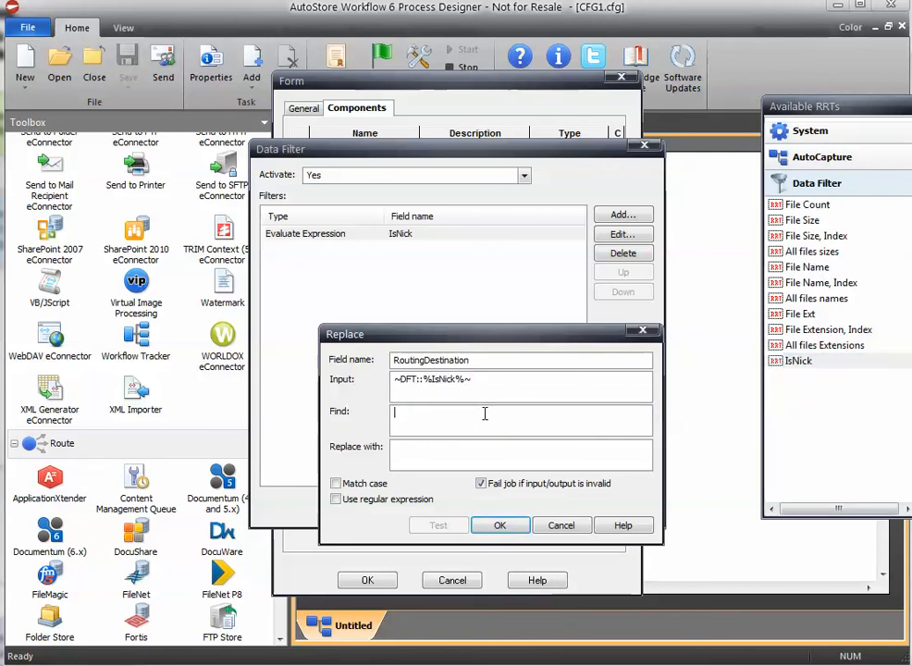
Fill in Yes as the Replace filter's text to find and SendToFolder as its replacement, and discard the filter
{"action": "type", "text": "Yes"}
{"action": "key", "text": "Tab"}
{"action": "type", "text": "SendToF"}
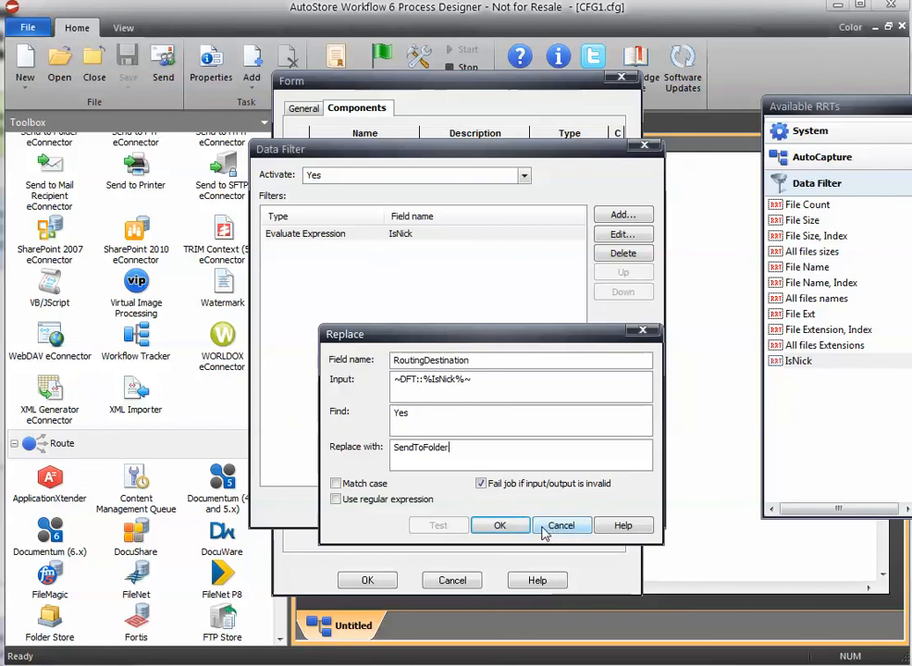
{"action": "left_click", "coordinate": [505, 527]}
{"action": "left_click", "coordinate": [319, 236]}
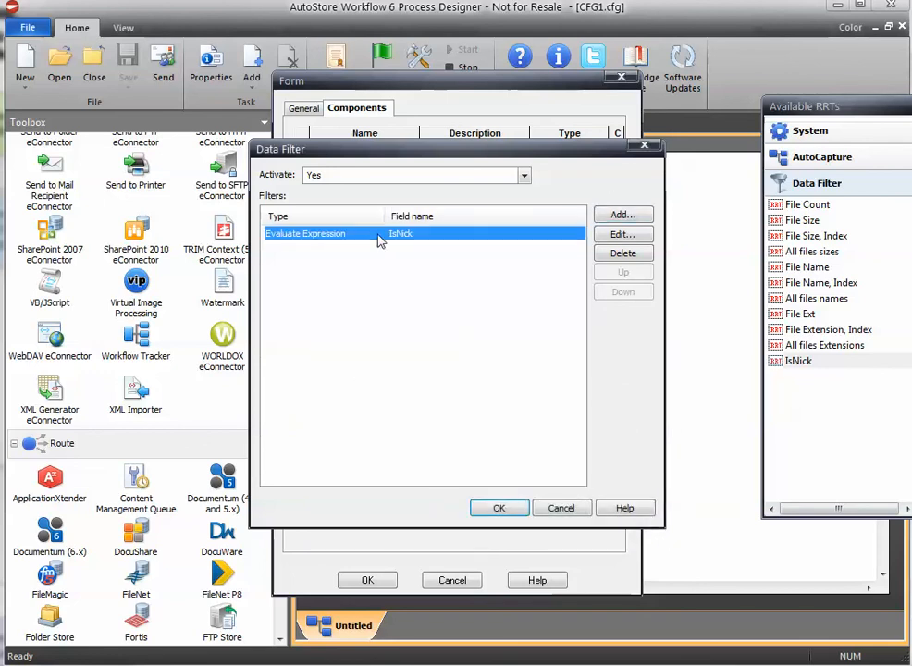